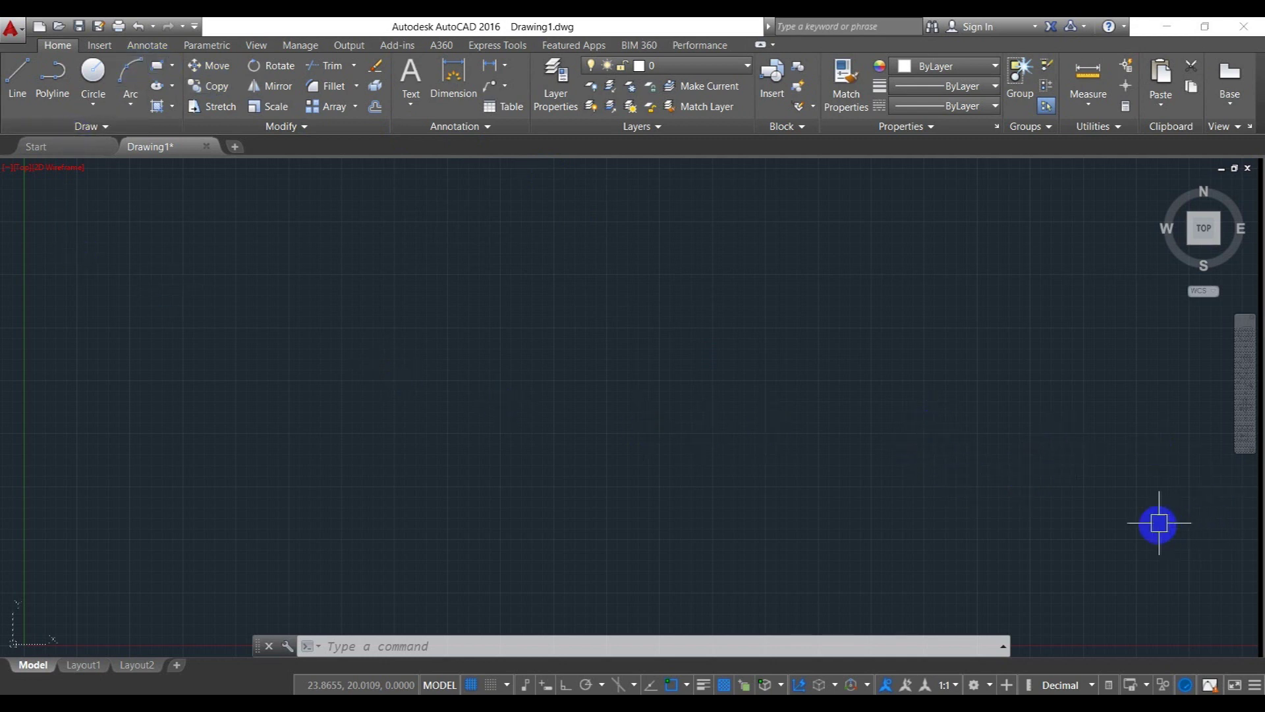
- Hide the ribbon with the RIBBONCLOSE command, keeping the current workspace
{"action": "left_click", "coordinate": [990, 685]}
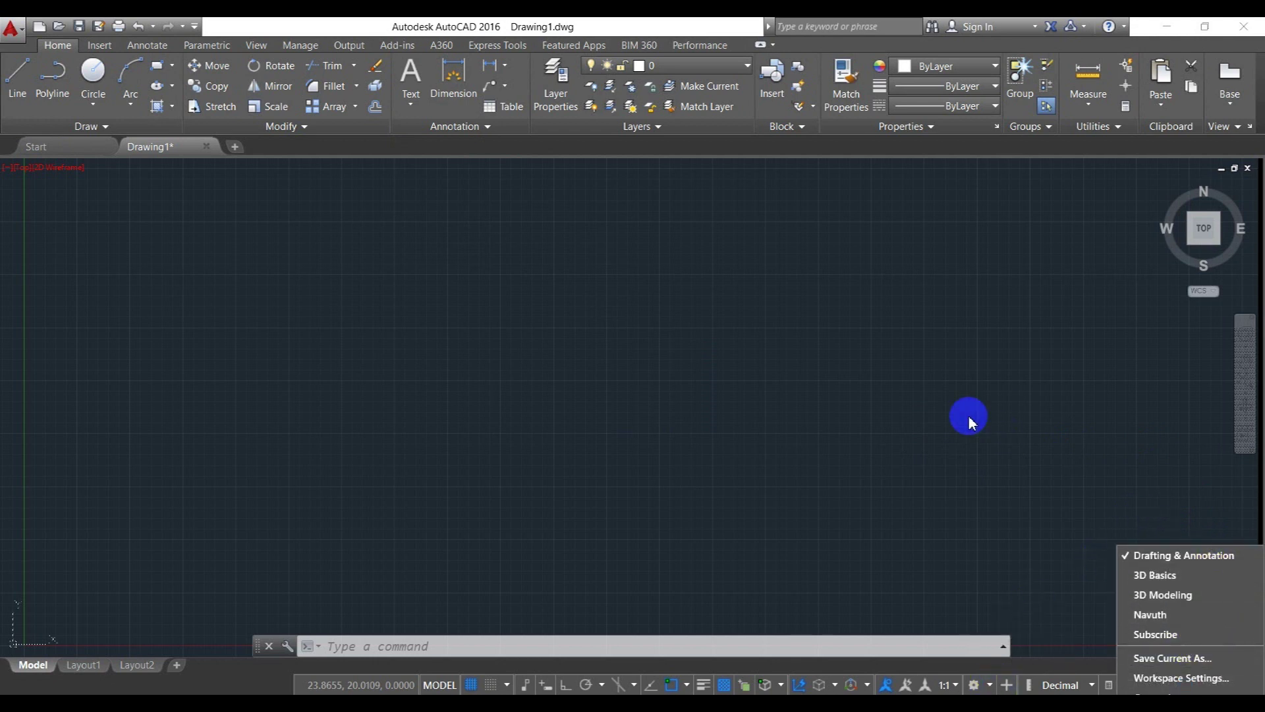
{"action": "left_click", "coordinate": [860, 349]}
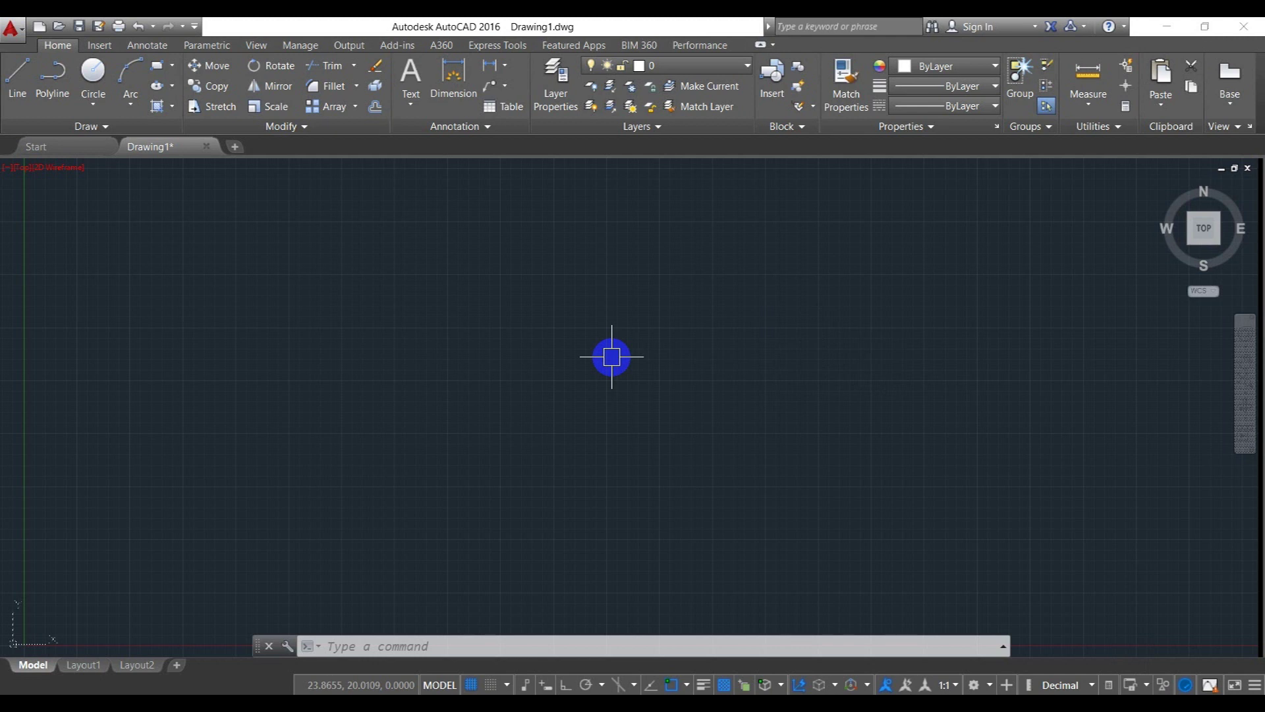
{"action": "type", "text": "RI"}
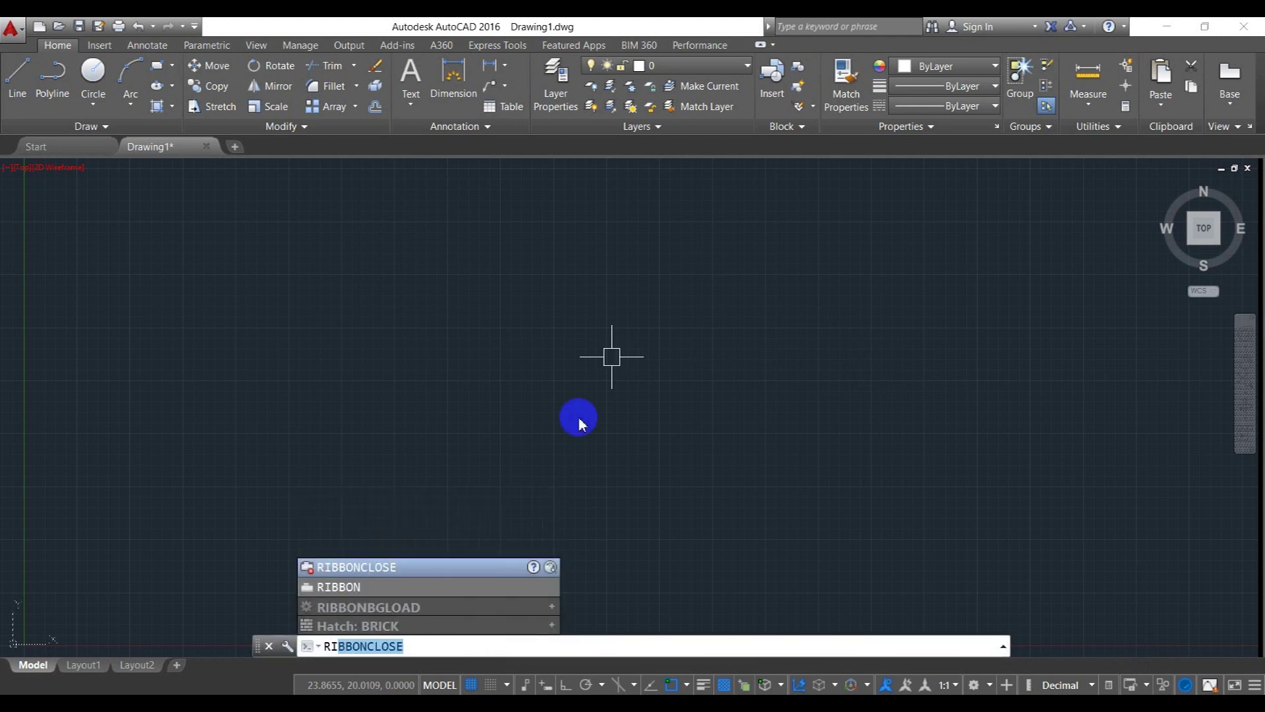
{"action": "key", "text": "Down"}
{"action": "key", "text": "Up"}
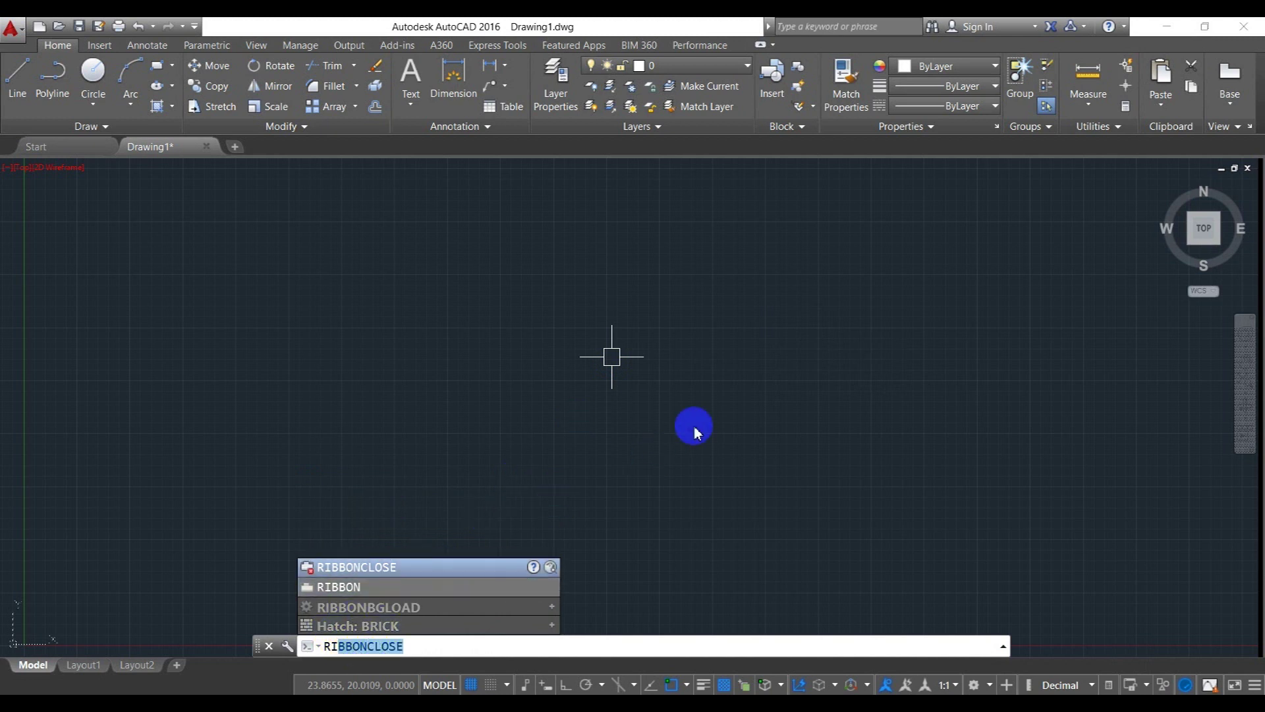
{"action": "type", "text": "BBO"}
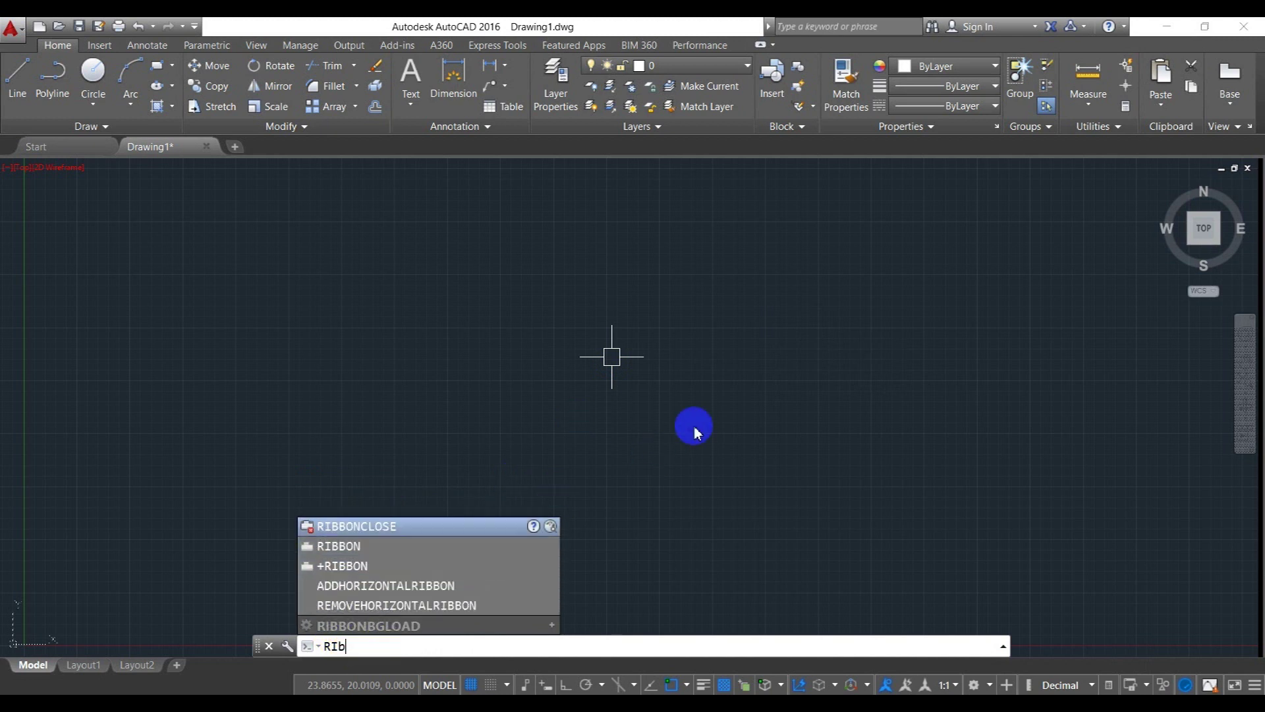
{"action": "type", "text": "Nclo"}
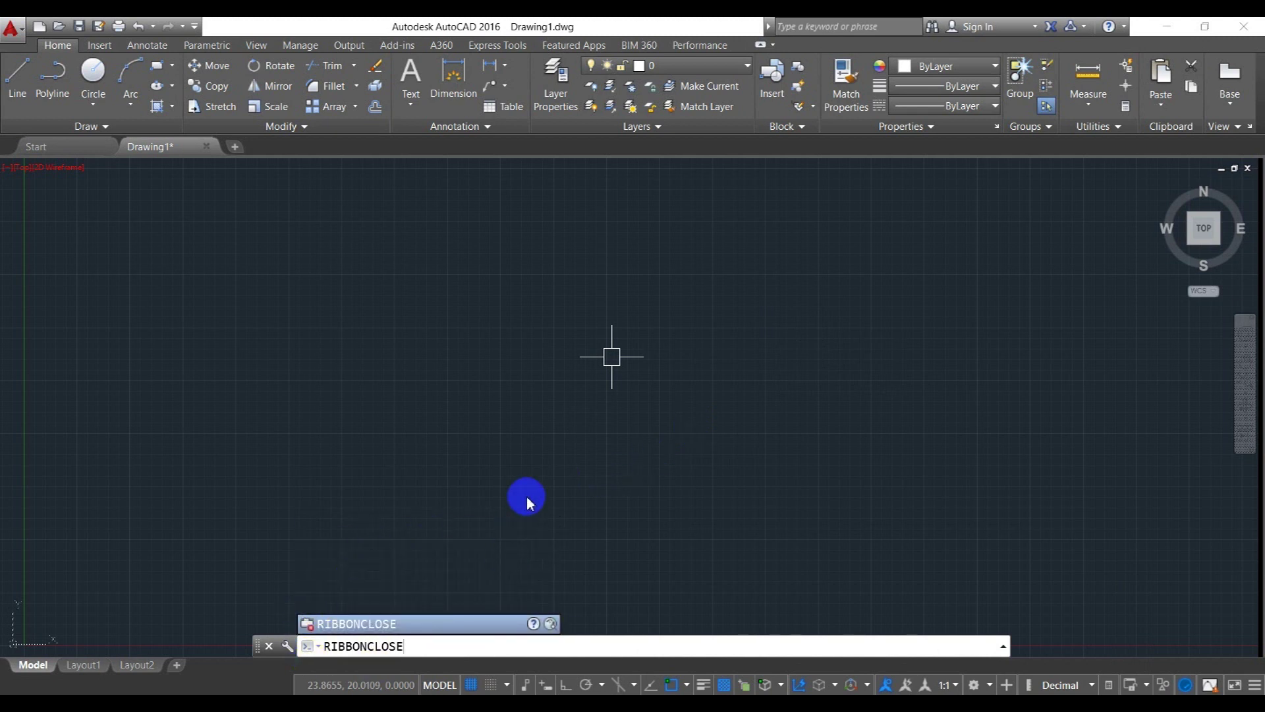
{"action": "key", "text": "Return"}
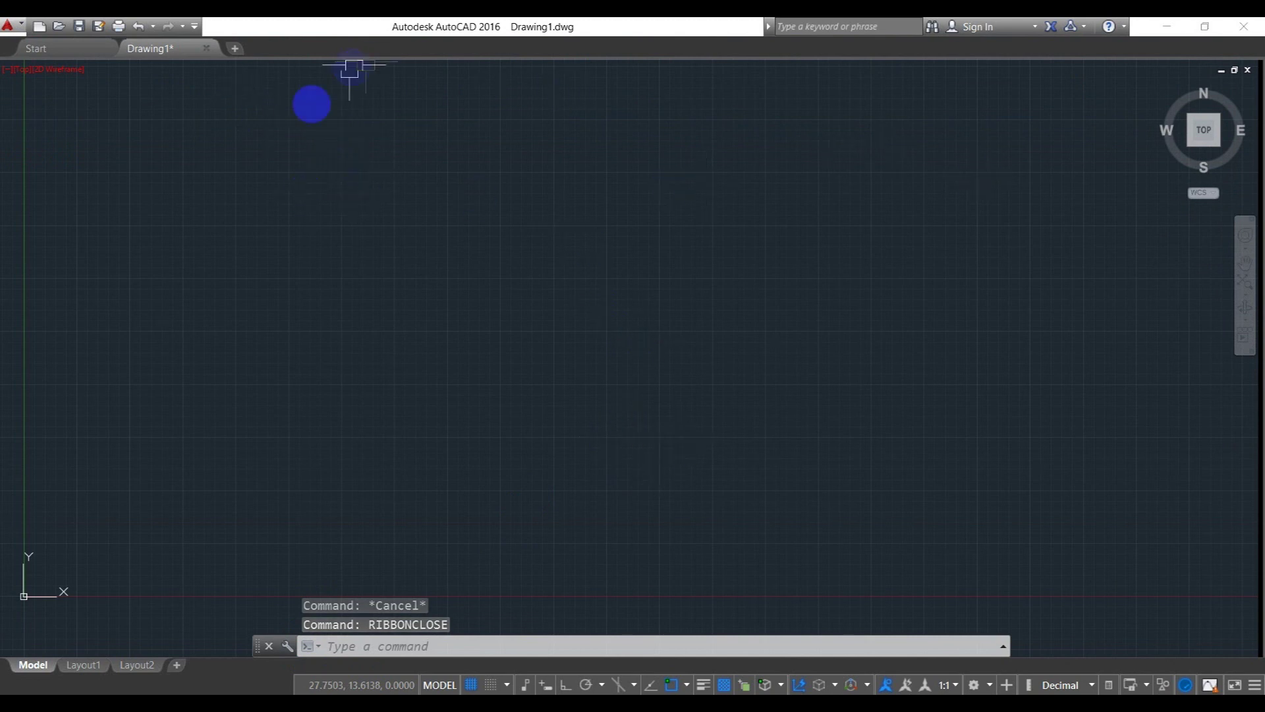
{"action": "left_click", "coordinate": [194, 28]}
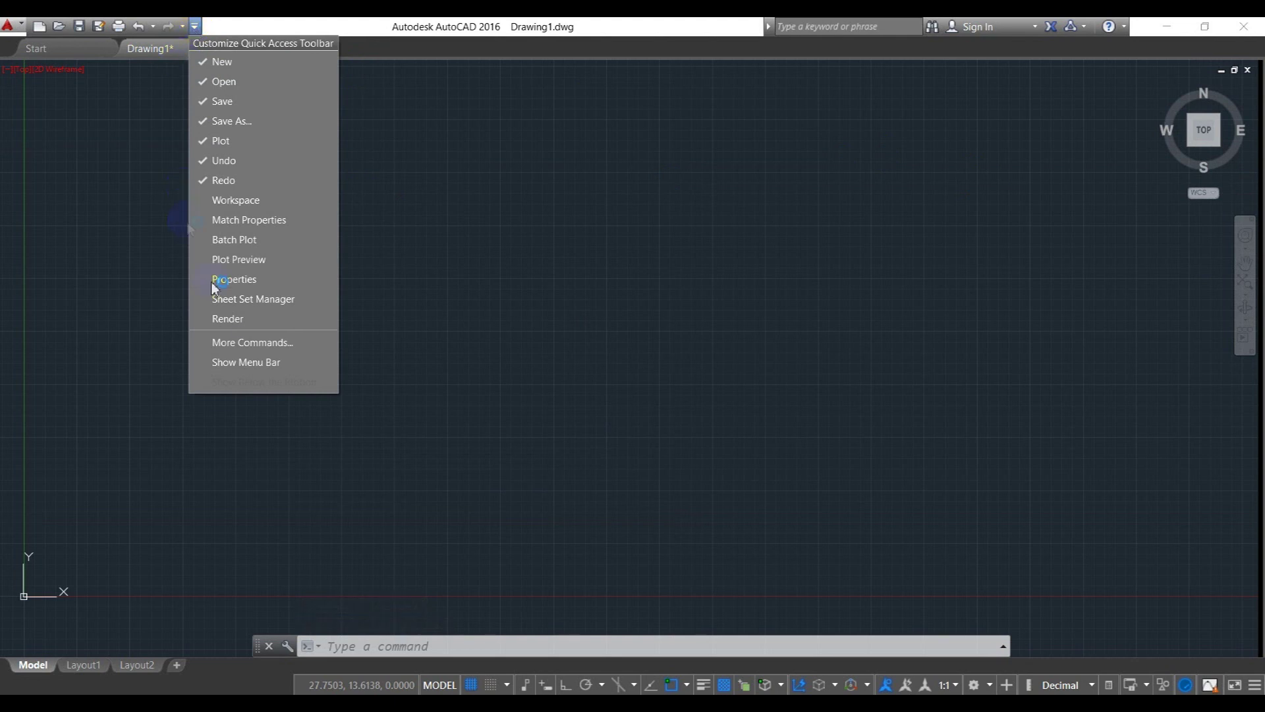
- Turn on Show Menu Bar so the File, Edit, View, Tools and Draw menus appear
{"action": "left_click", "coordinate": [243, 363]}
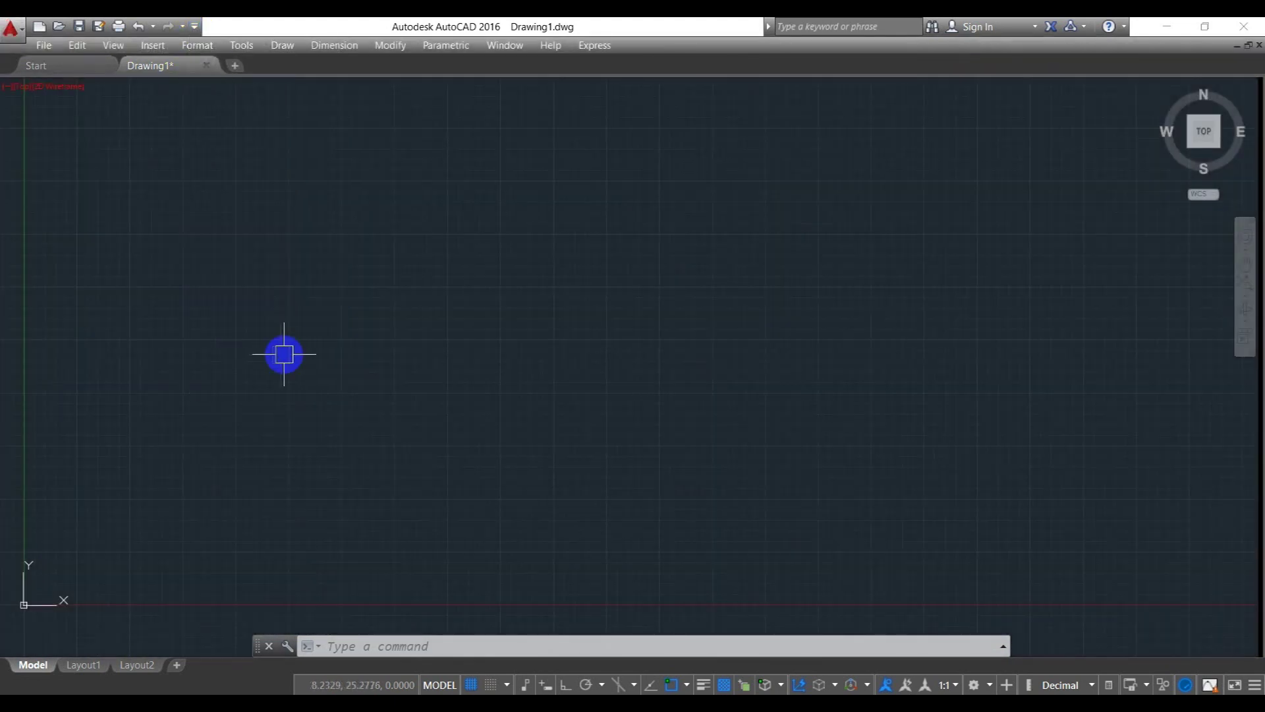
{"action": "left_click", "coordinate": [523, 271]}
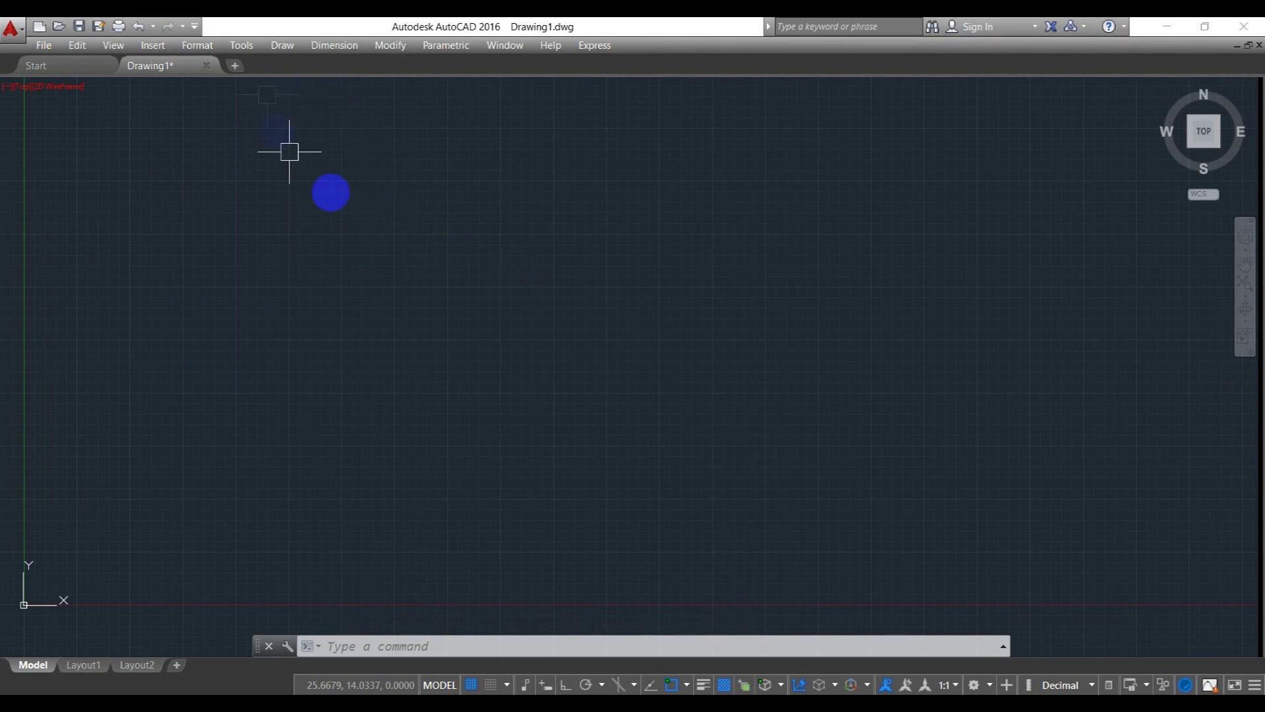
{"action": "left_click", "coordinate": [252, 47]}
- Show the Standard toolbar from Tools > Toolbars > AutoCAD
{"action": "mouse_move", "coordinate": [263, 94]}
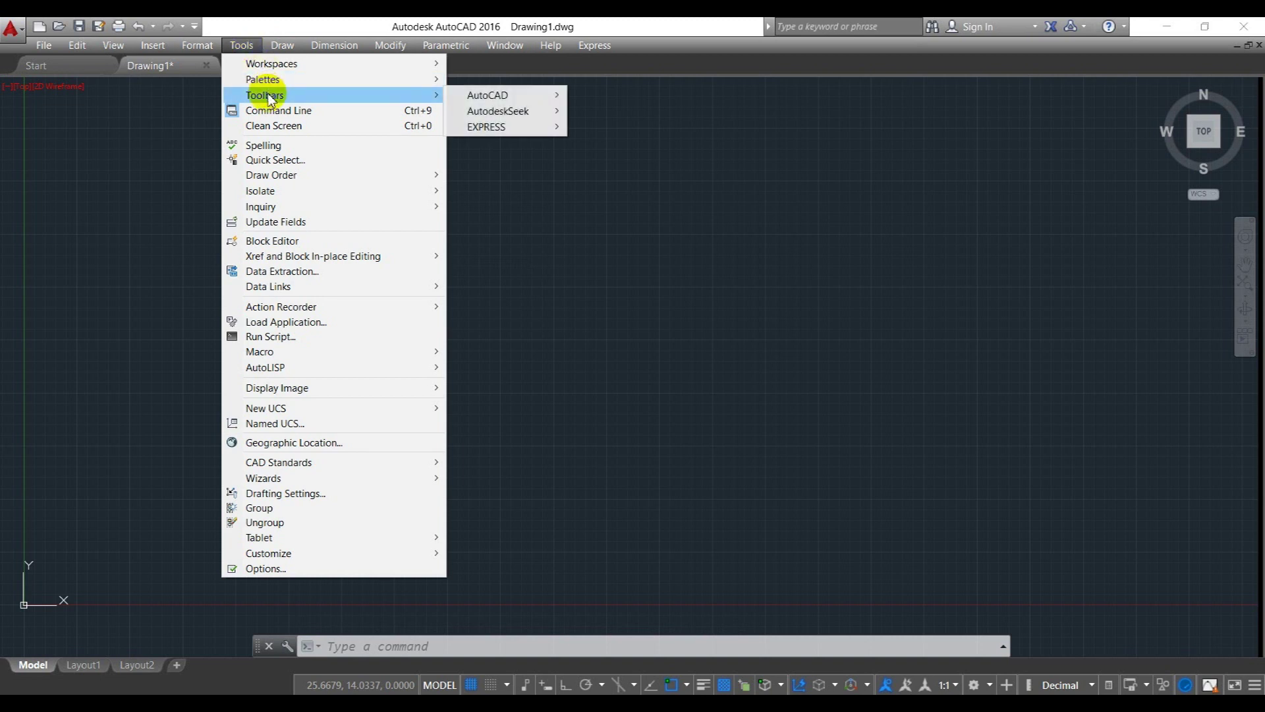
{"action": "mouse_move", "coordinate": [492, 100]}
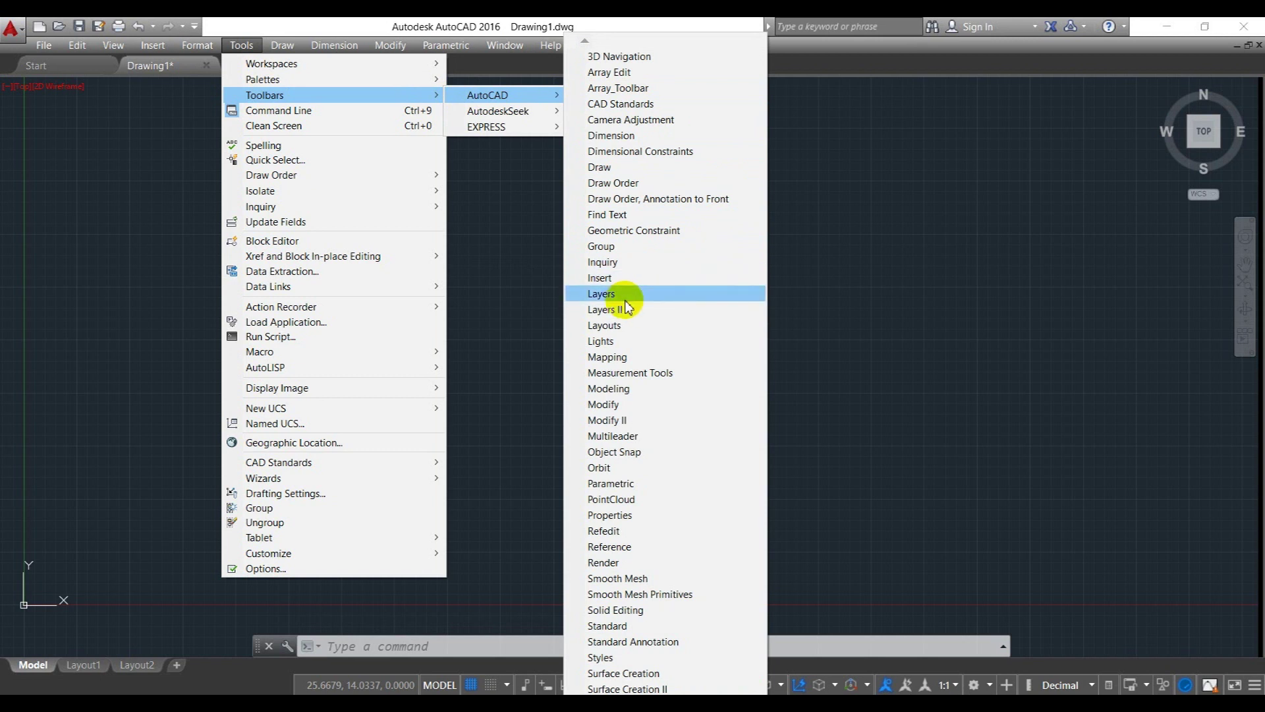
{"action": "left_click", "coordinate": [624, 629]}
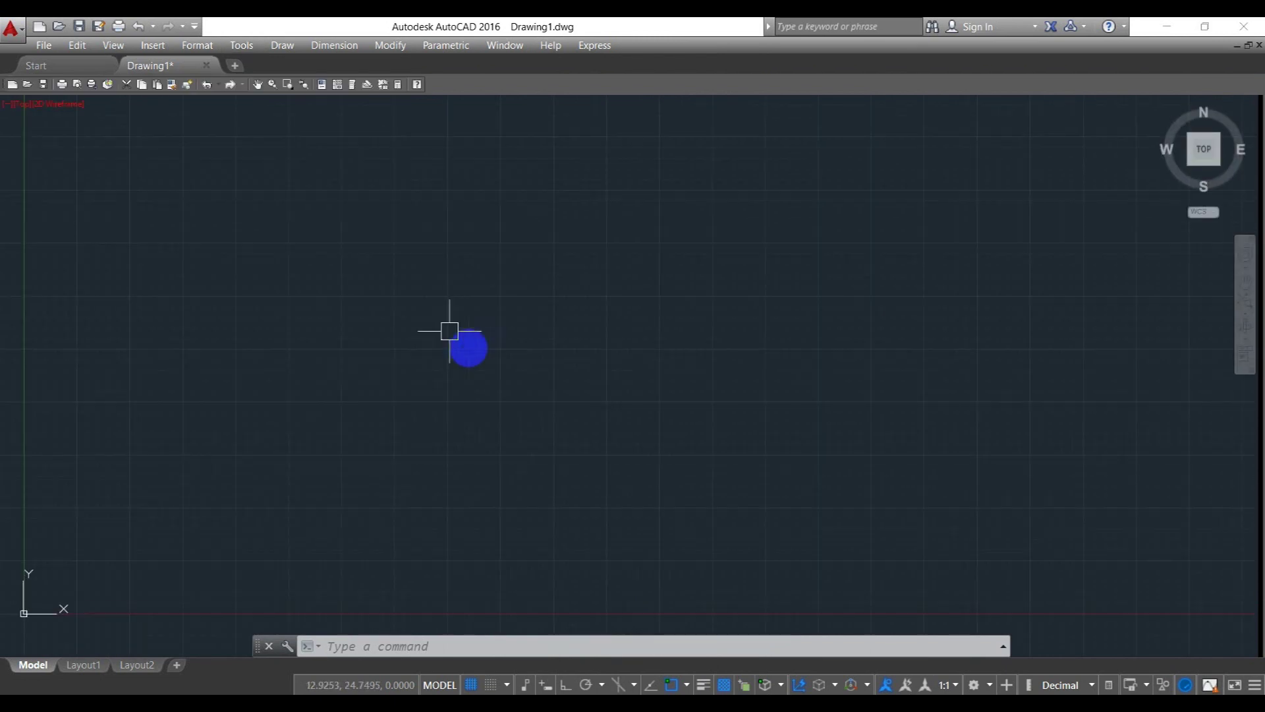
- Add the Layers and Layers II toolbars and dock Layers II beside the others
{"action": "right_click", "coordinate": [6, 91]}
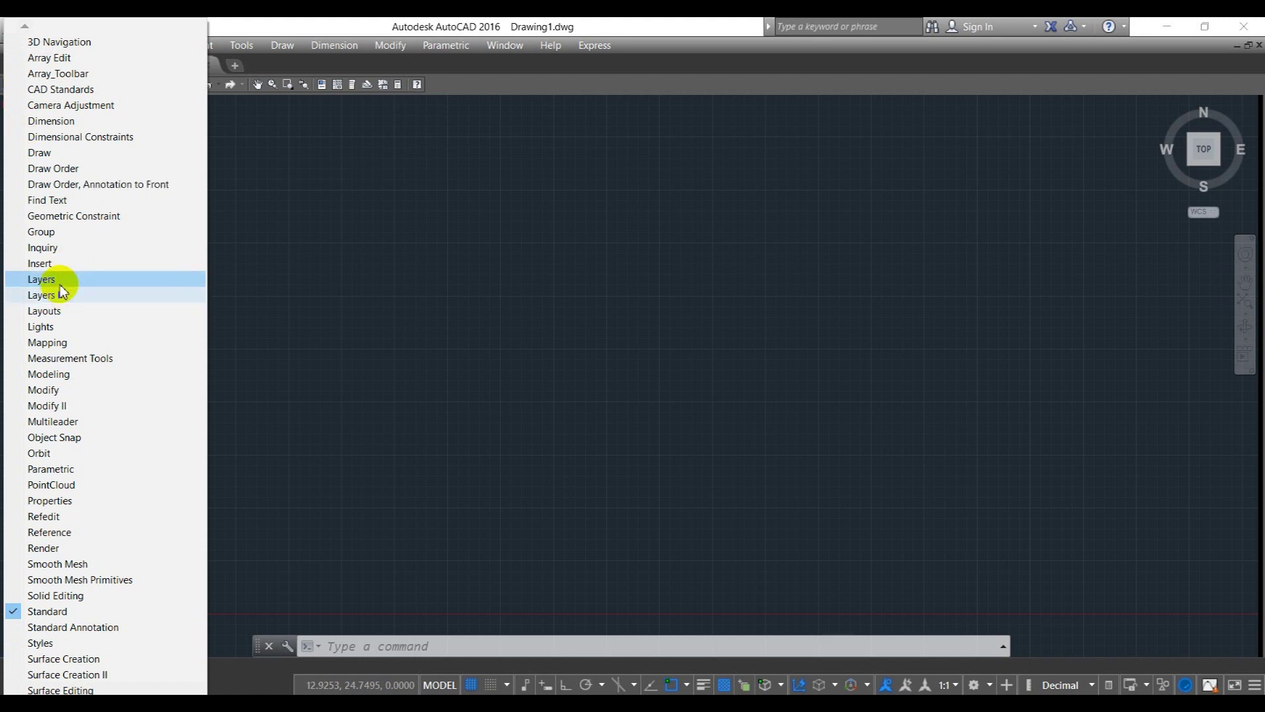
{"action": "left_click", "coordinate": [41, 279]}
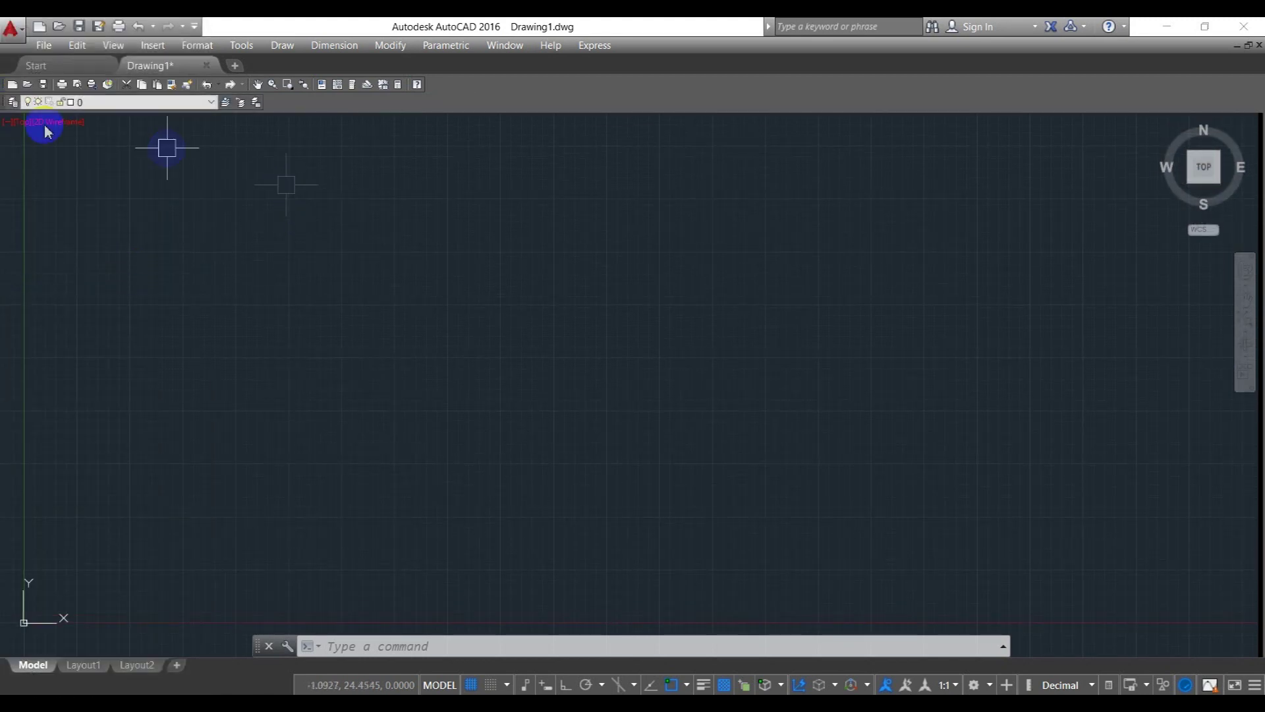
{"action": "right_click", "coordinate": [6, 106]}
{"action": "left_click", "coordinate": [46, 294]}
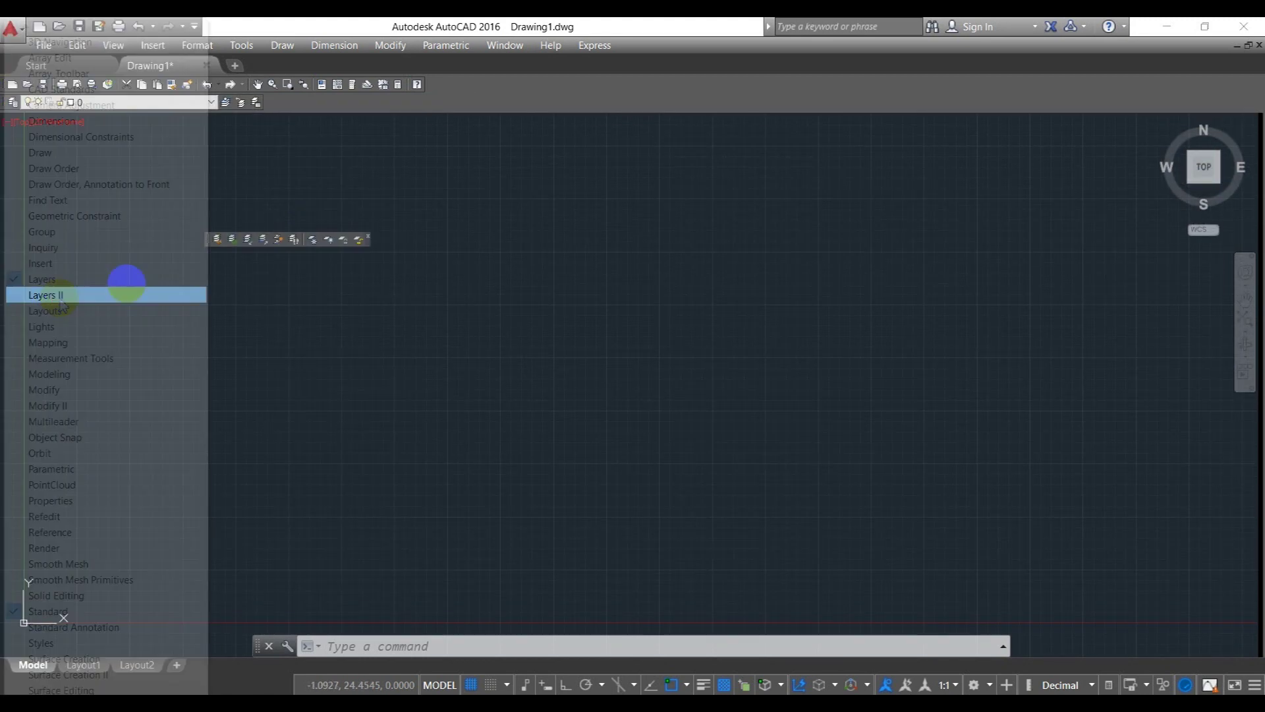
{"action": "double_click", "coordinate": [205, 238]}
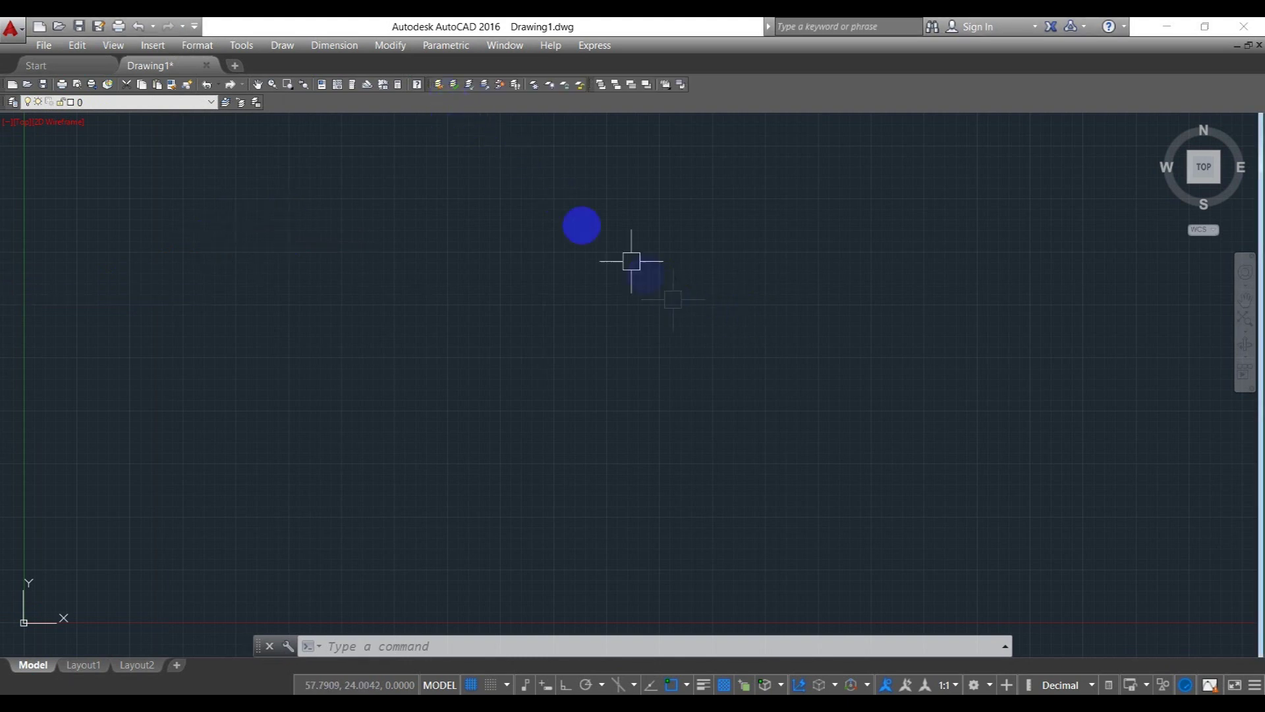
- Add the CAD Standards and Reference toolbars
{"action": "right_click", "coordinate": [429, 91]}
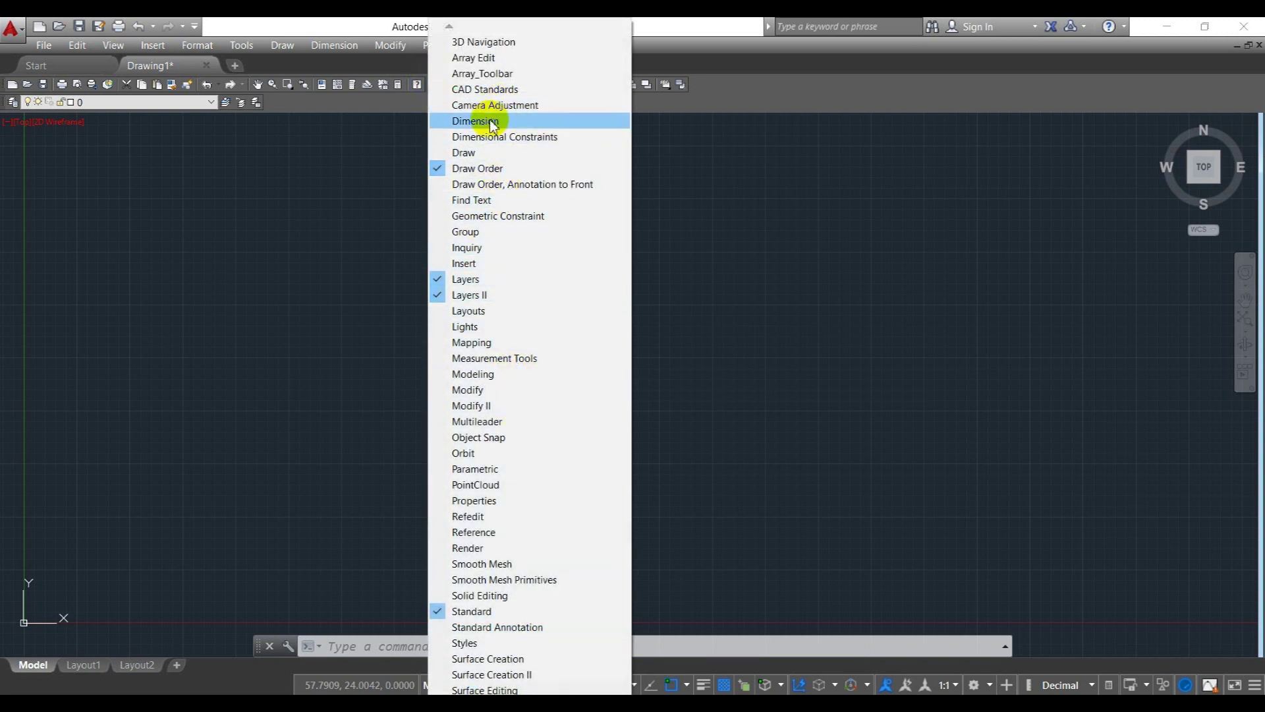
{"action": "left_click", "coordinate": [486, 92]}
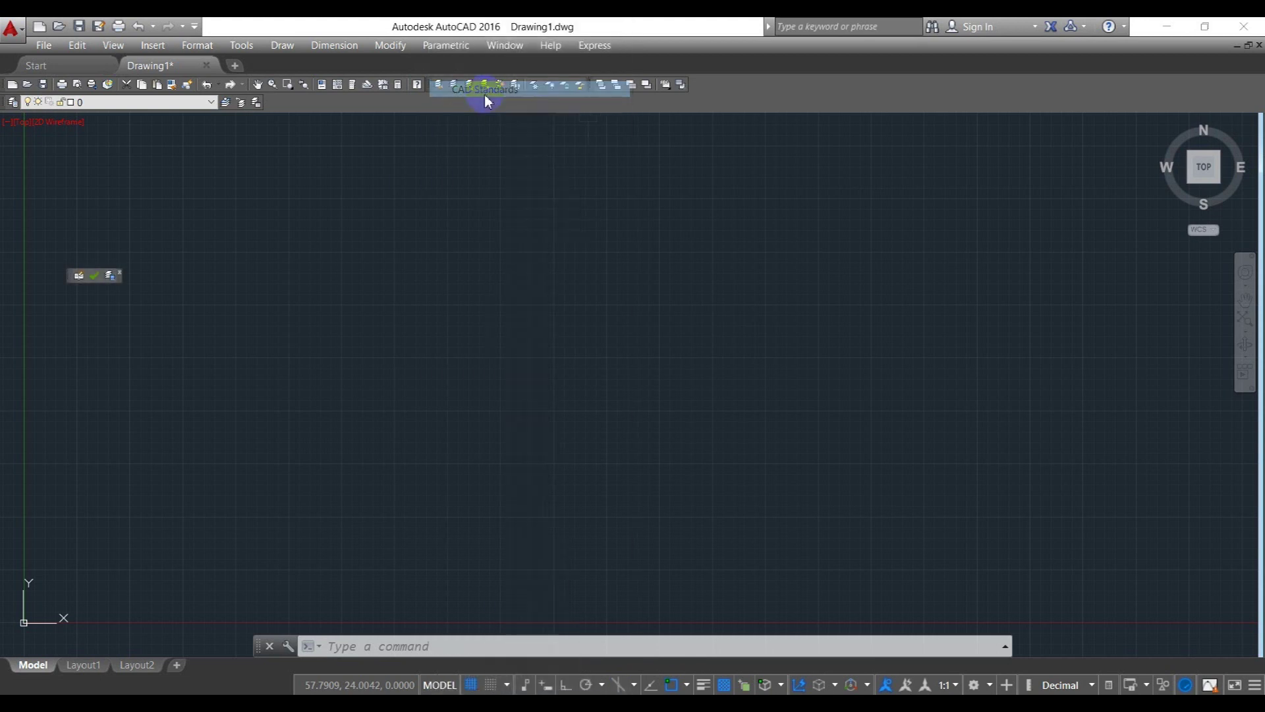
{"action": "right_click", "coordinate": [67, 277]}
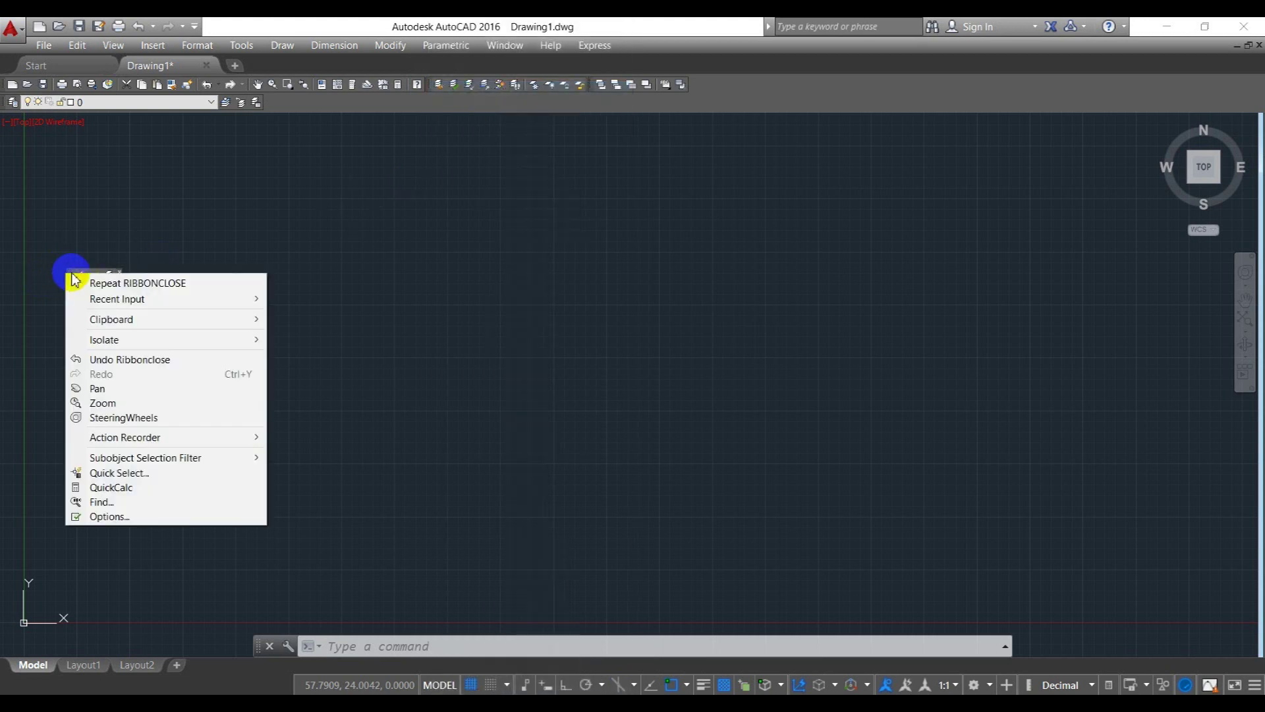
{"action": "right_click", "coordinate": [71, 274]}
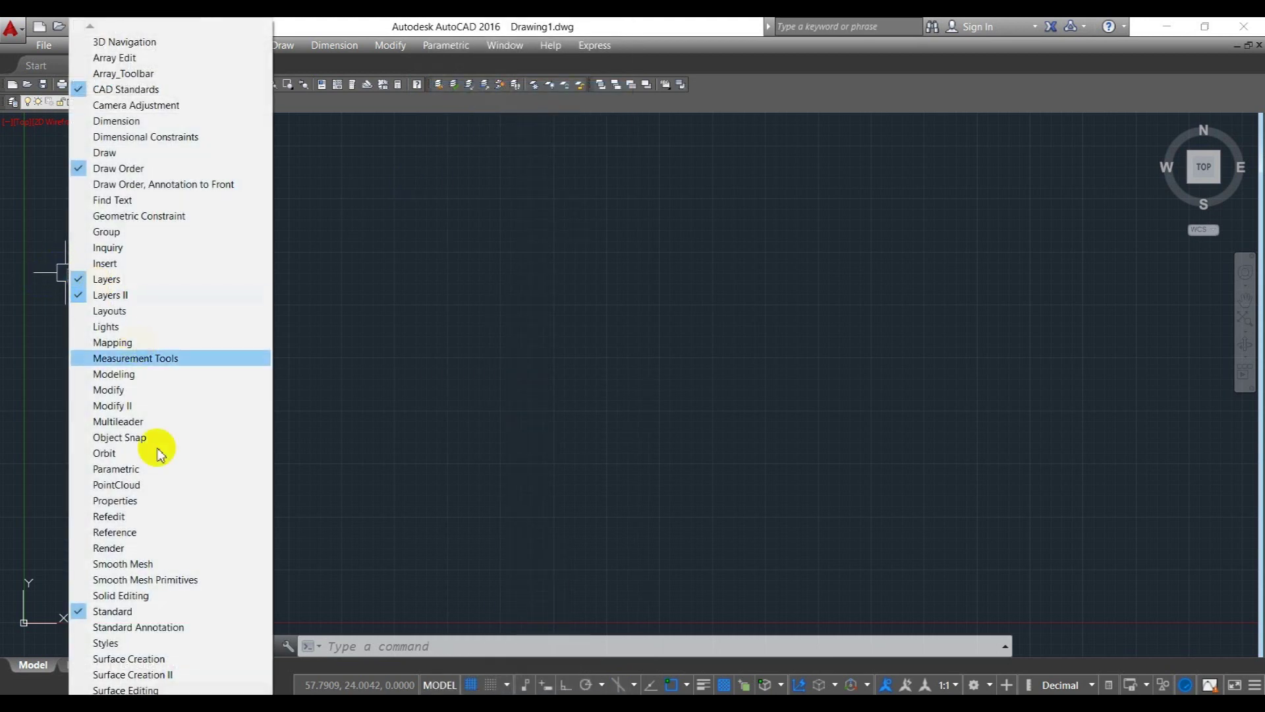
{"action": "left_click", "coordinate": [148, 533]}
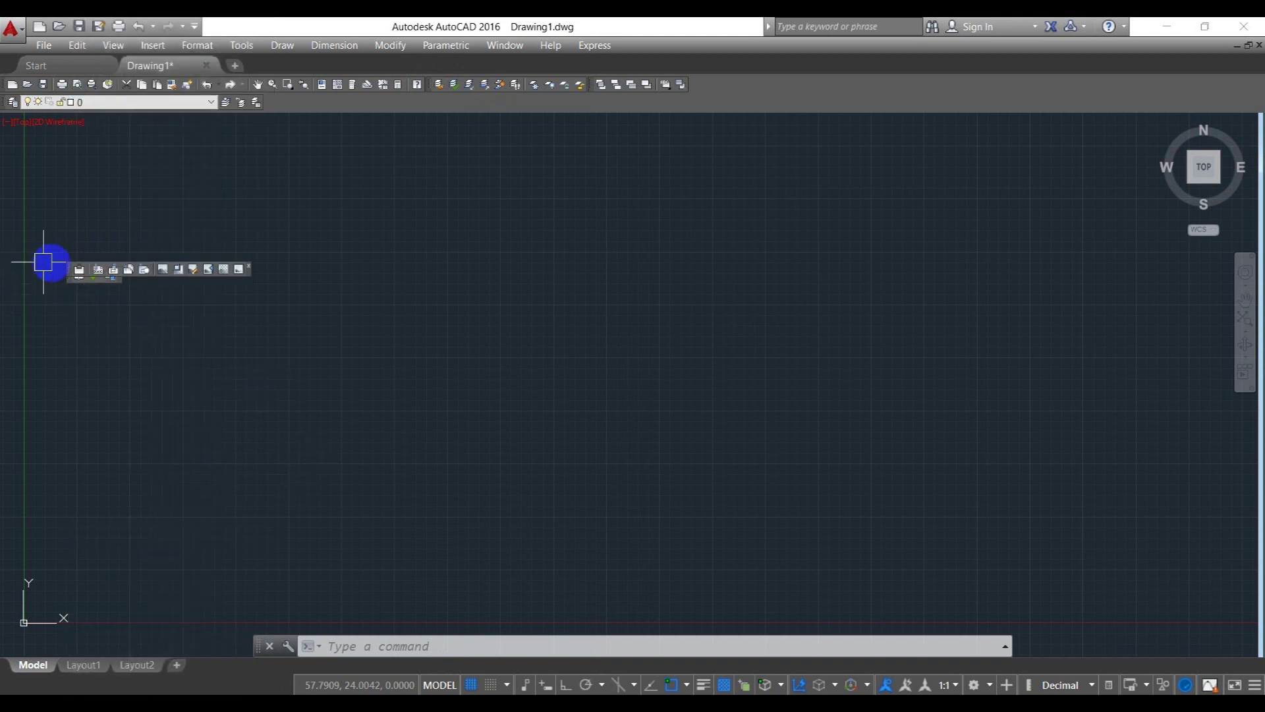
- Dock the Reference toolbar, then show the Refedit toolbar and dock it in the top rows
{"action": "left_click_drag", "start_coordinate": [73, 277], "coordinate": [779, 93]}
{"action": "right_click", "coordinate": [70, 281]}
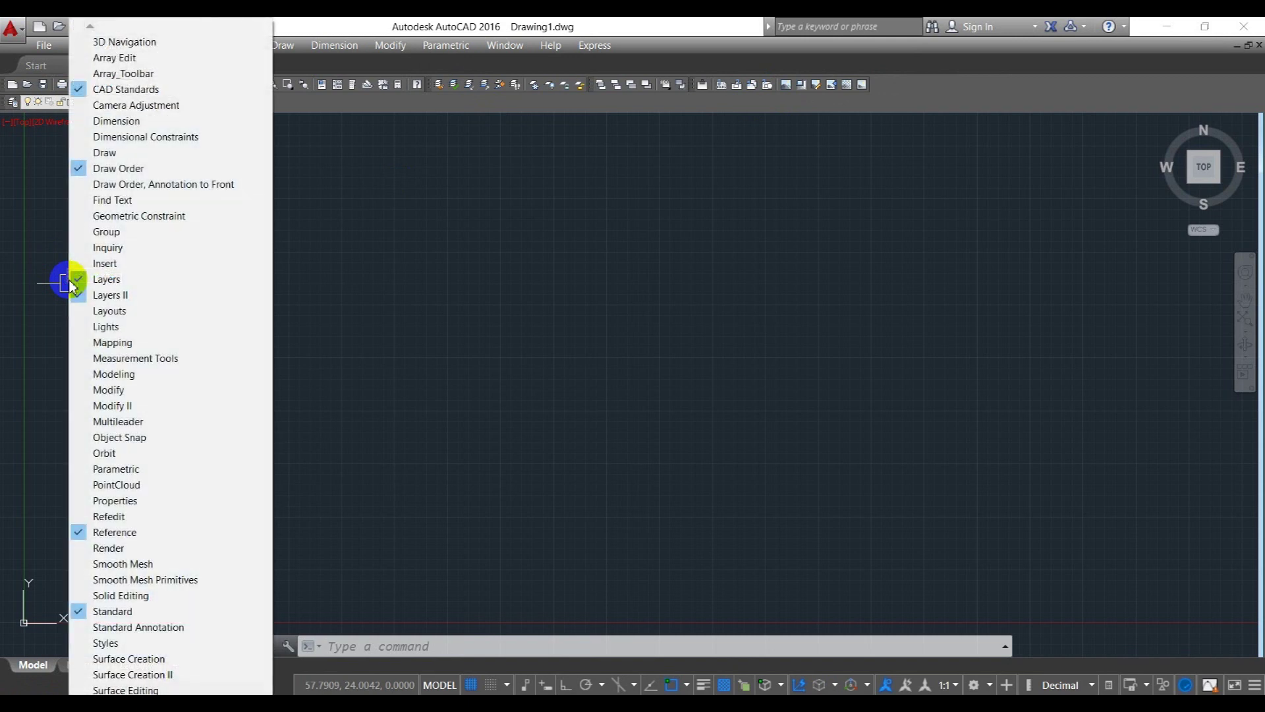
{"action": "left_click", "coordinate": [128, 517]}
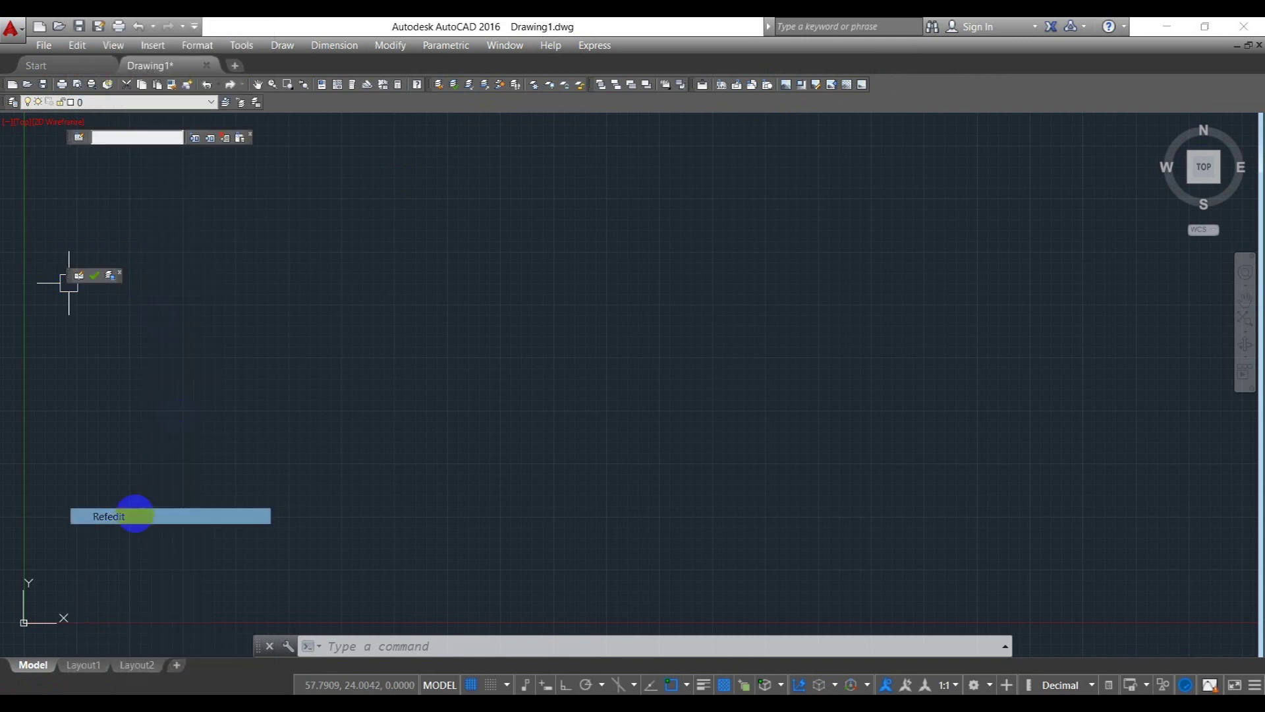
{"action": "left_click_drag", "start_coordinate": [72, 138], "coordinate": [359, 108]}
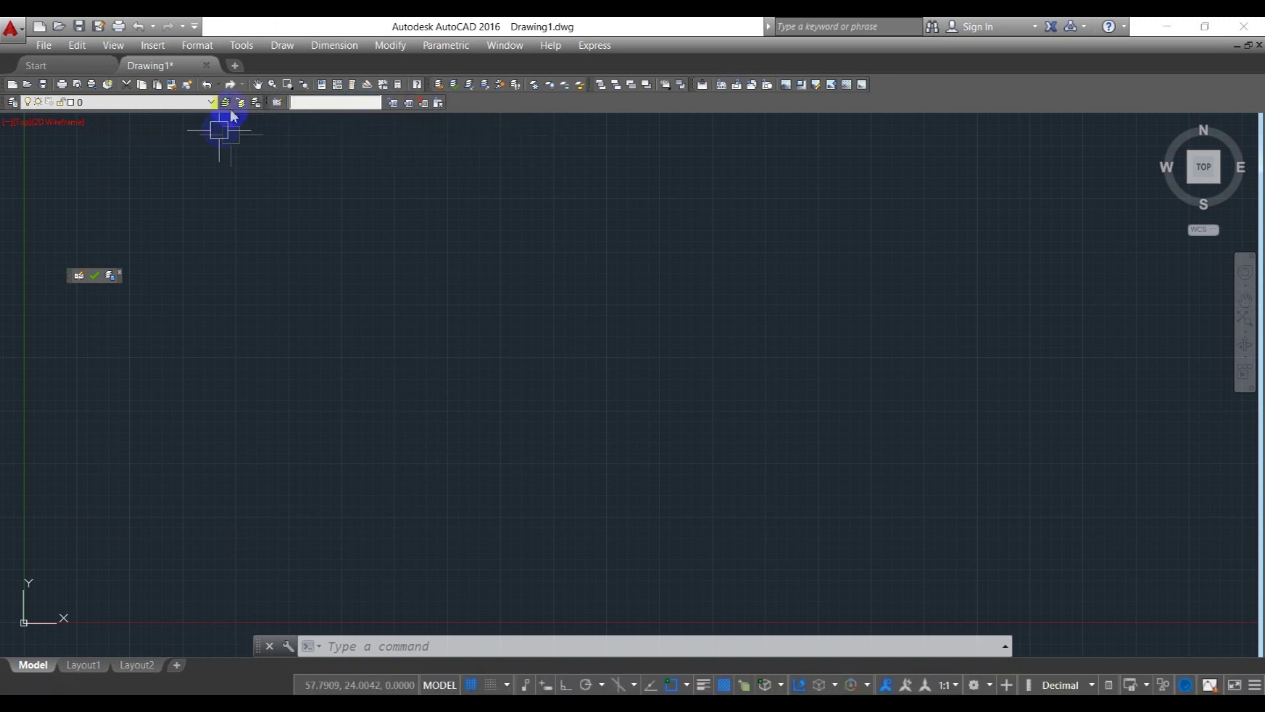
- Turn on the Workspaces toolbar and float it over the drawing
{"action": "right_click", "coordinate": [267, 102]}
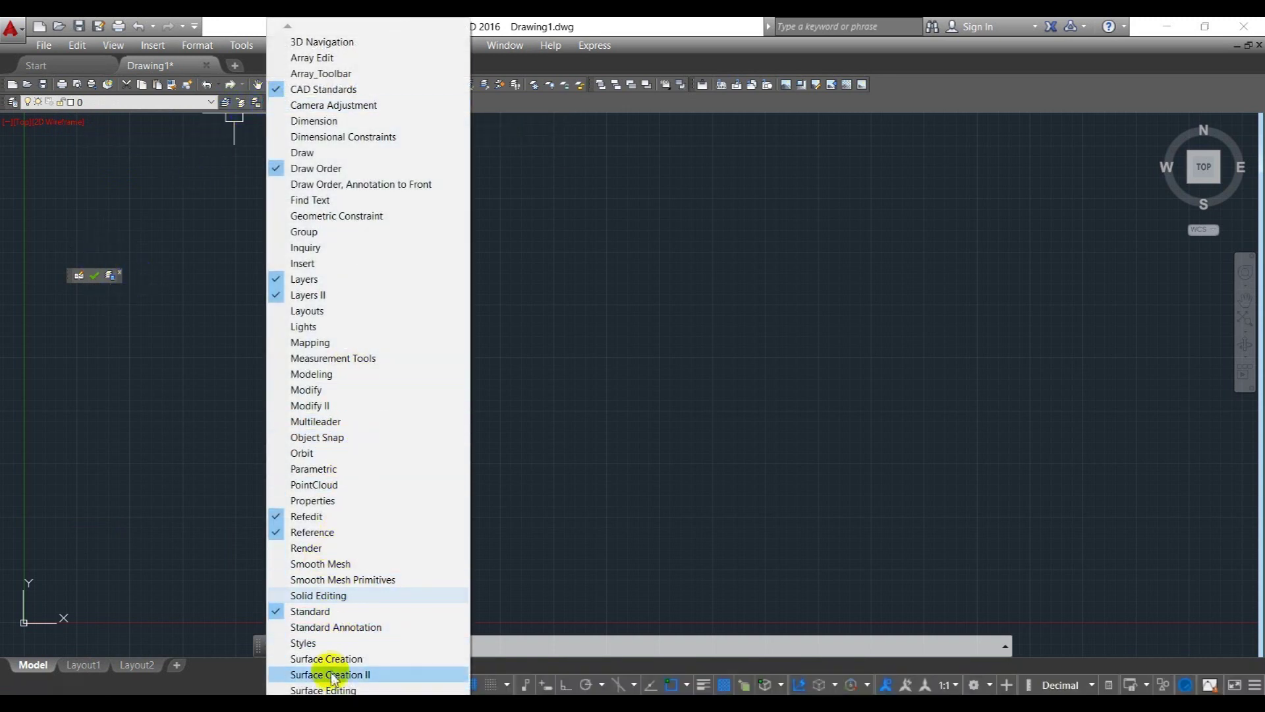
{"action": "mouse_move", "coordinate": [283, 691]}
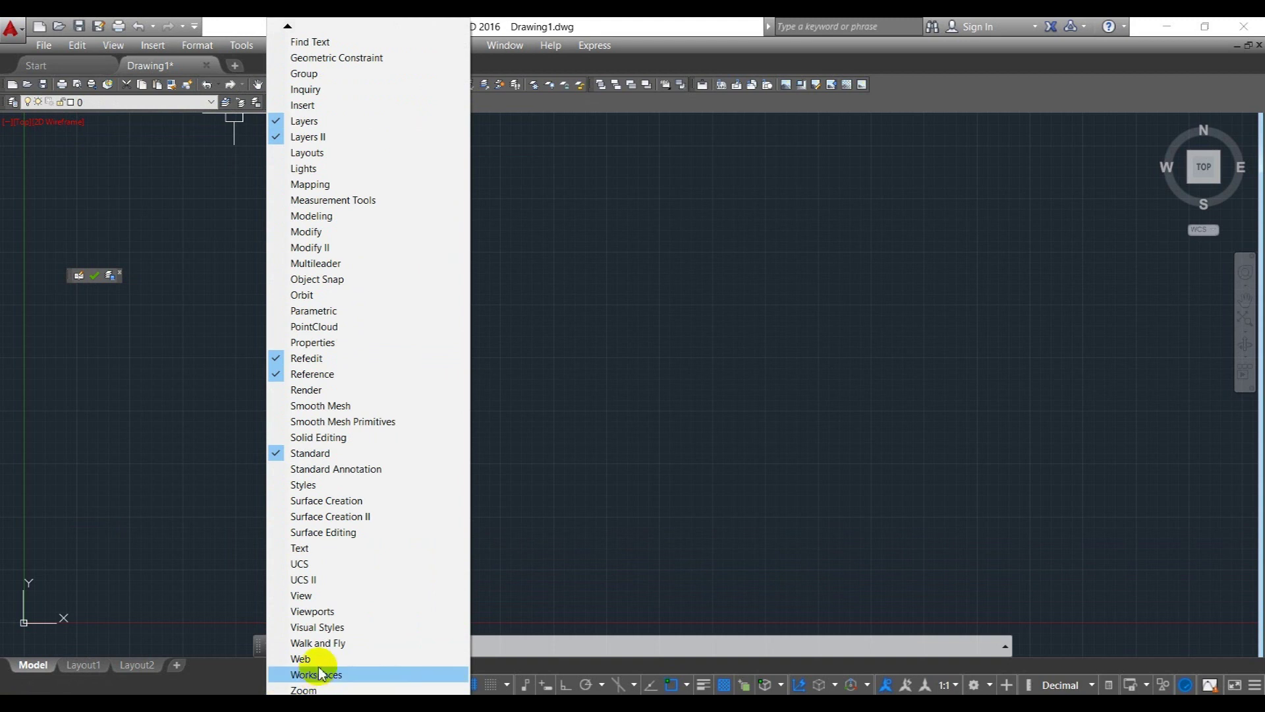
{"action": "left_click", "coordinate": [362, 612]}
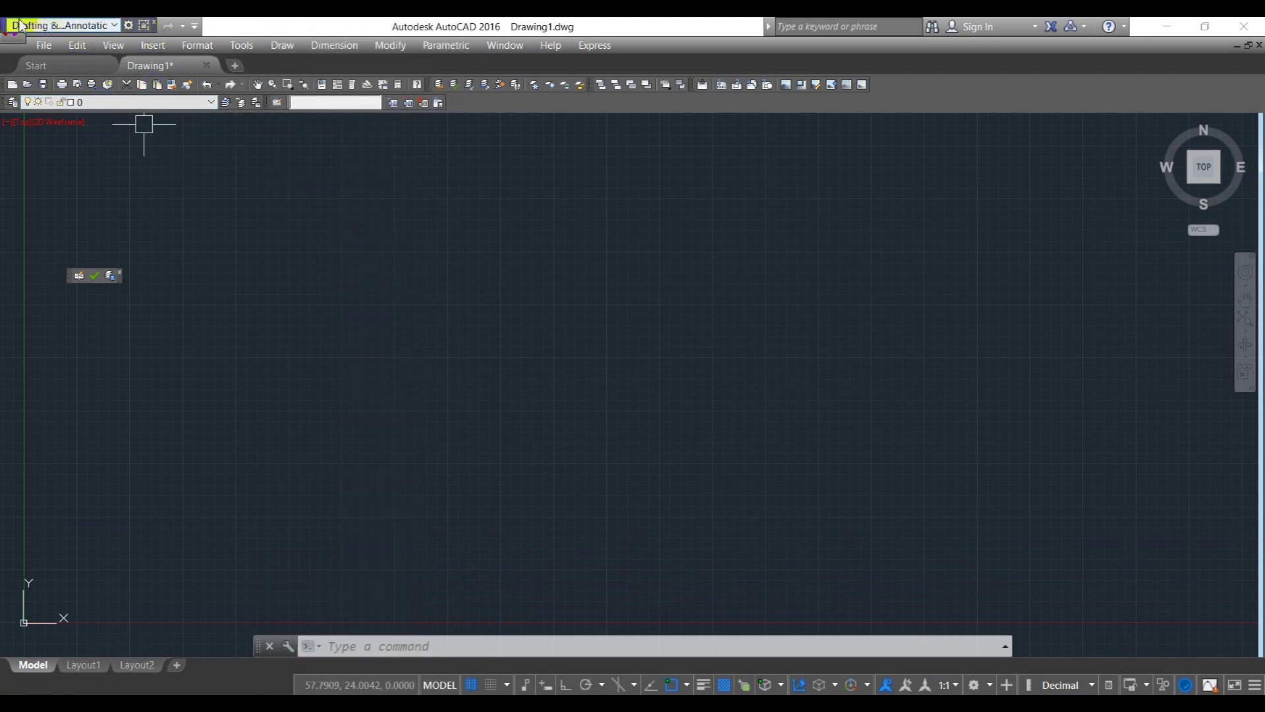
{"action": "mouse_move", "coordinate": [4, 27]}
{"action": "left_mouse_down"}
{"action": "mouse_move", "coordinate": [339, 218]}
{"action": "mouse_move", "coordinate": [474, 206]}
{"action": "left_mouse_up"}
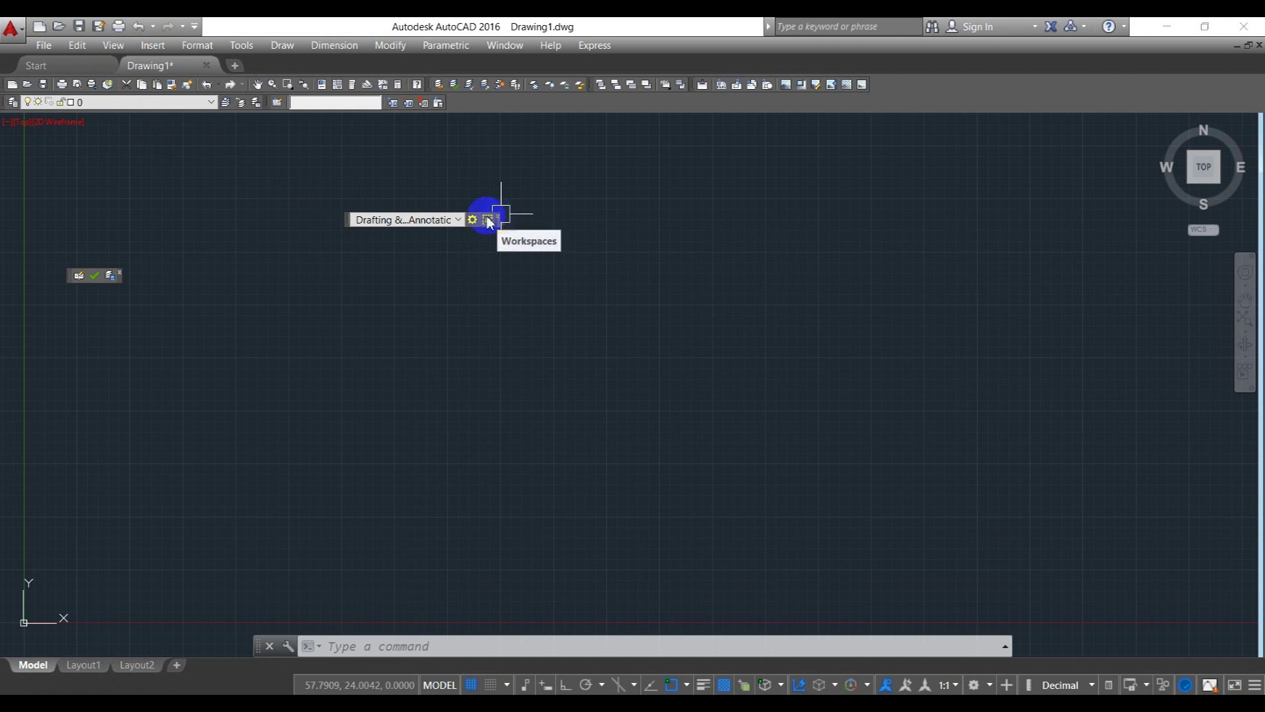
- Turn on the Dimension toolbar and float it over the drawing
{"action": "right_click", "coordinate": [348, 220]}
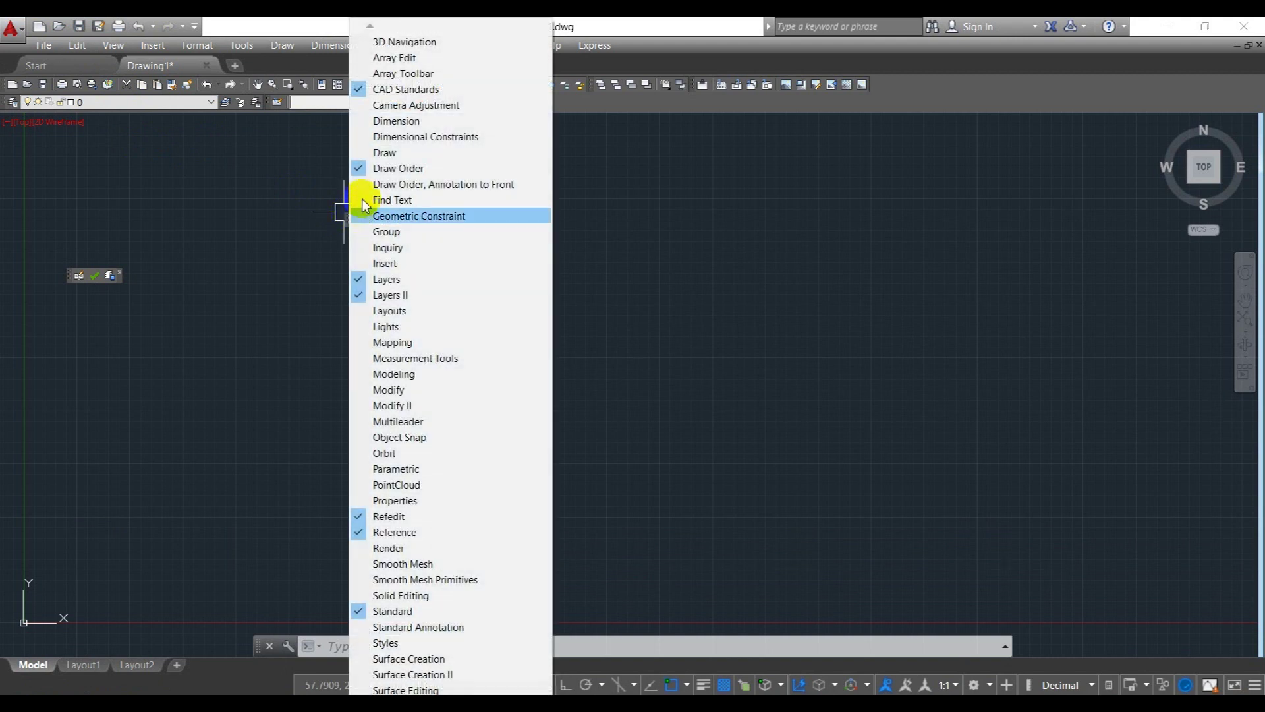
{"action": "left_click", "coordinate": [403, 121]}
{"action": "left_click_drag", "start_coordinate": [71, 116], "coordinate": [591, 206]}
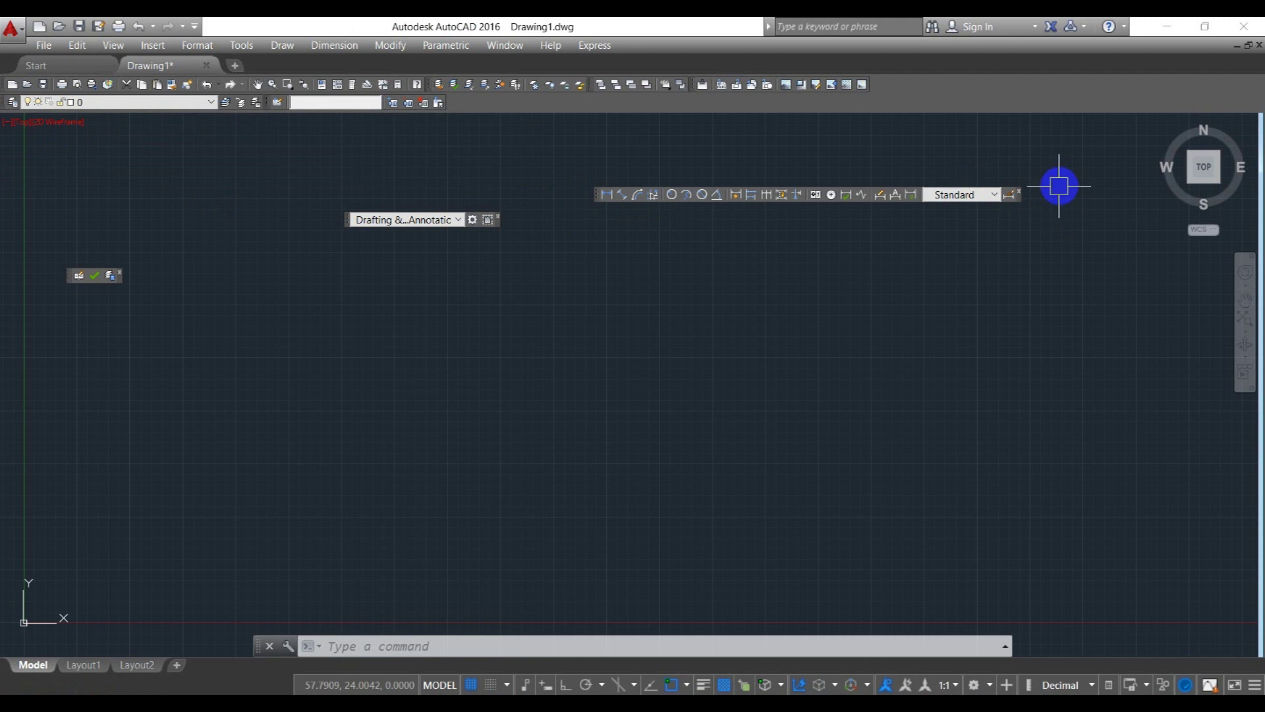
{"action": "right_click", "coordinate": [597, 201]}
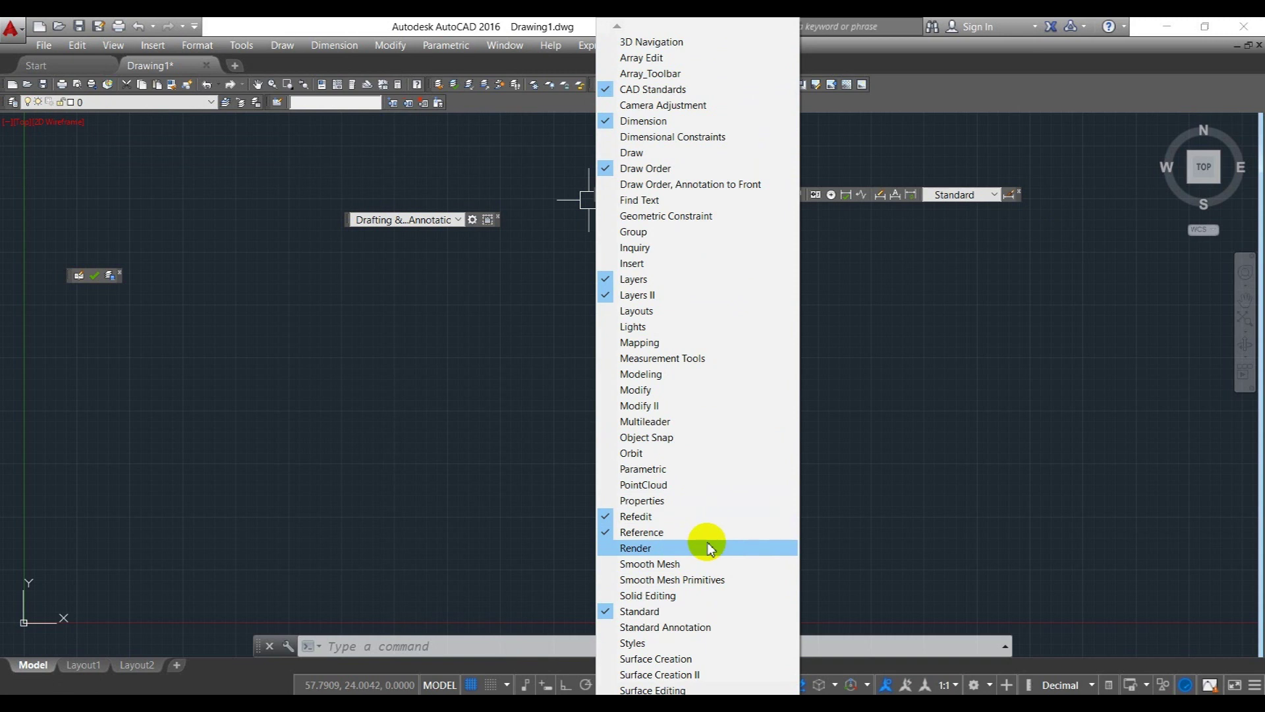
{"action": "left_click", "coordinate": [935, 424]}
- Close the floating Dimension, Workspaces and small Refedit check-mark toolbars
{"action": "left_click", "coordinate": [932, 418]}
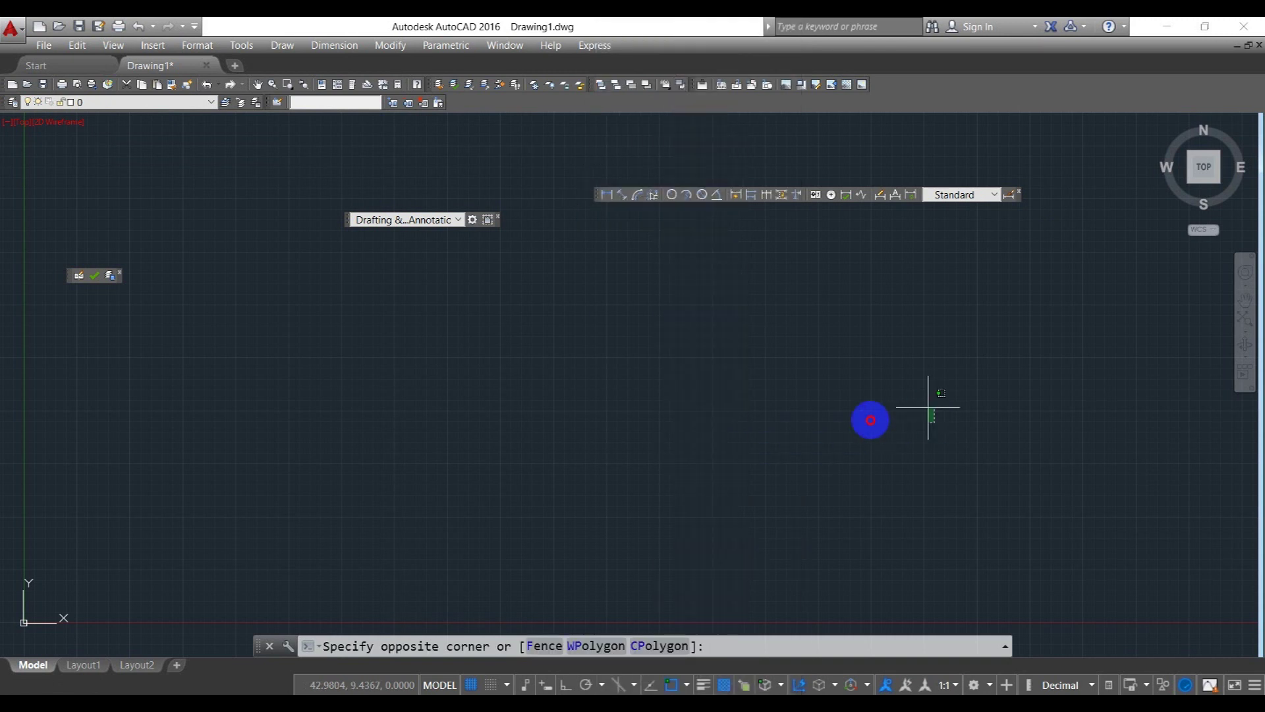
{"action": "left_click", "coordinate": [1015, 202]}
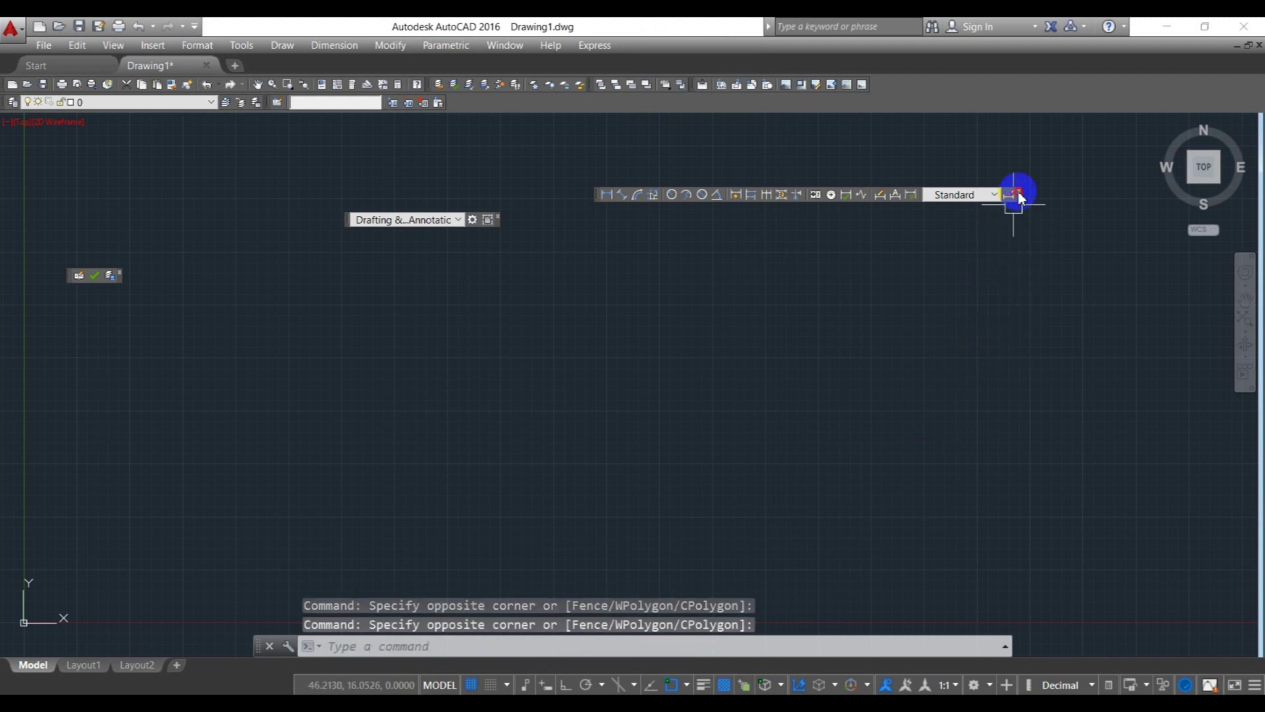
{"action": "left_click", "coordinate": [1018, 192]}
{"action": "left_click", "coordinate": [498, 219]}
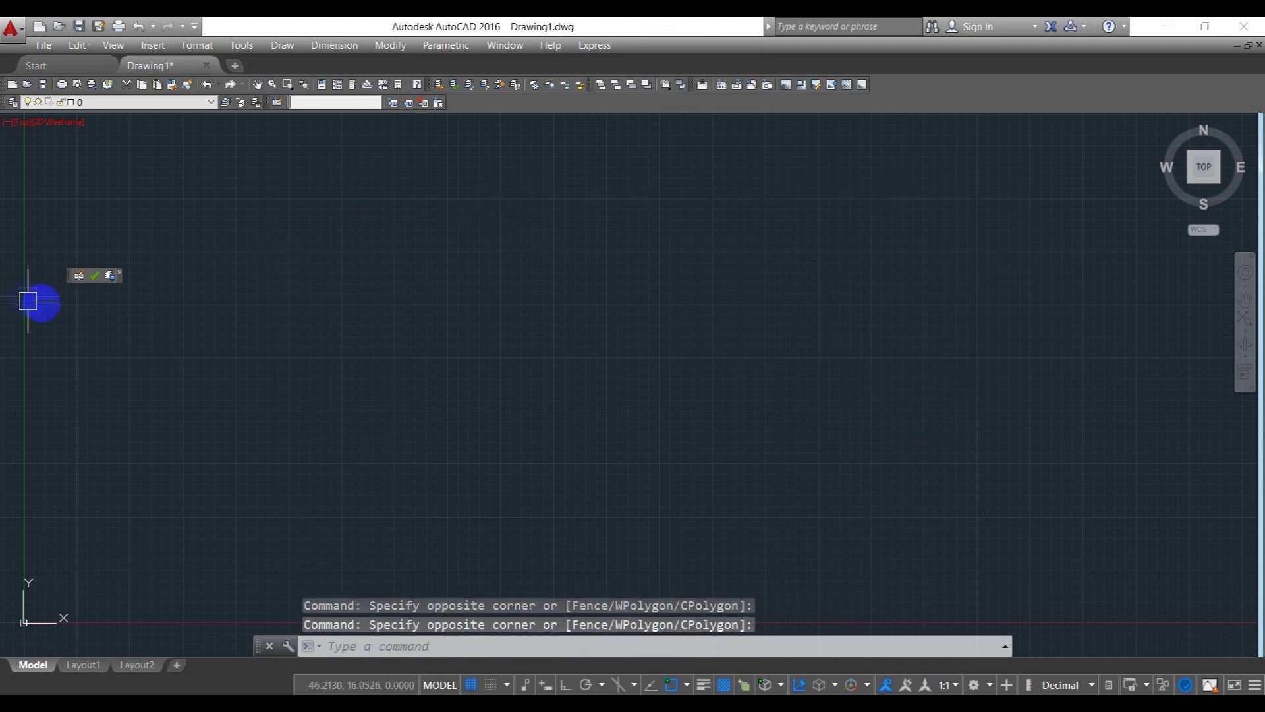
{"action": "left_click", "coordinate": [119, 272]}
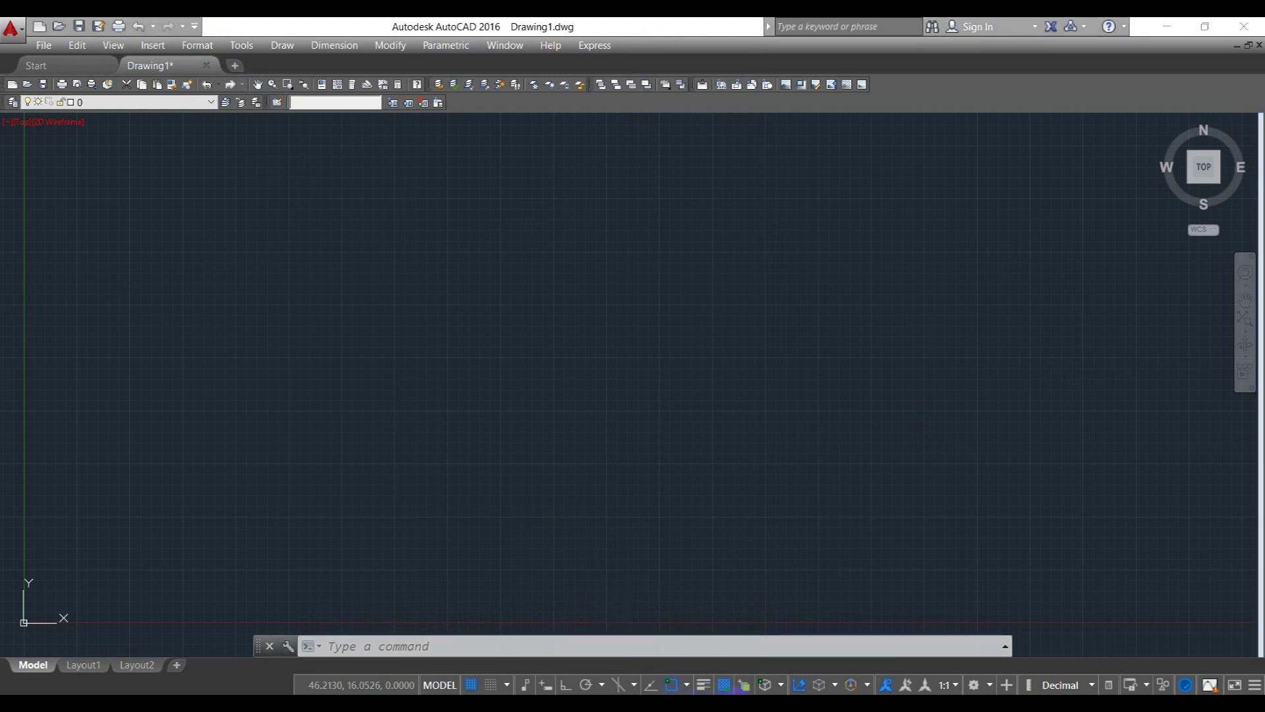
{"action": "left_click", "coordinate": [180, 559]}
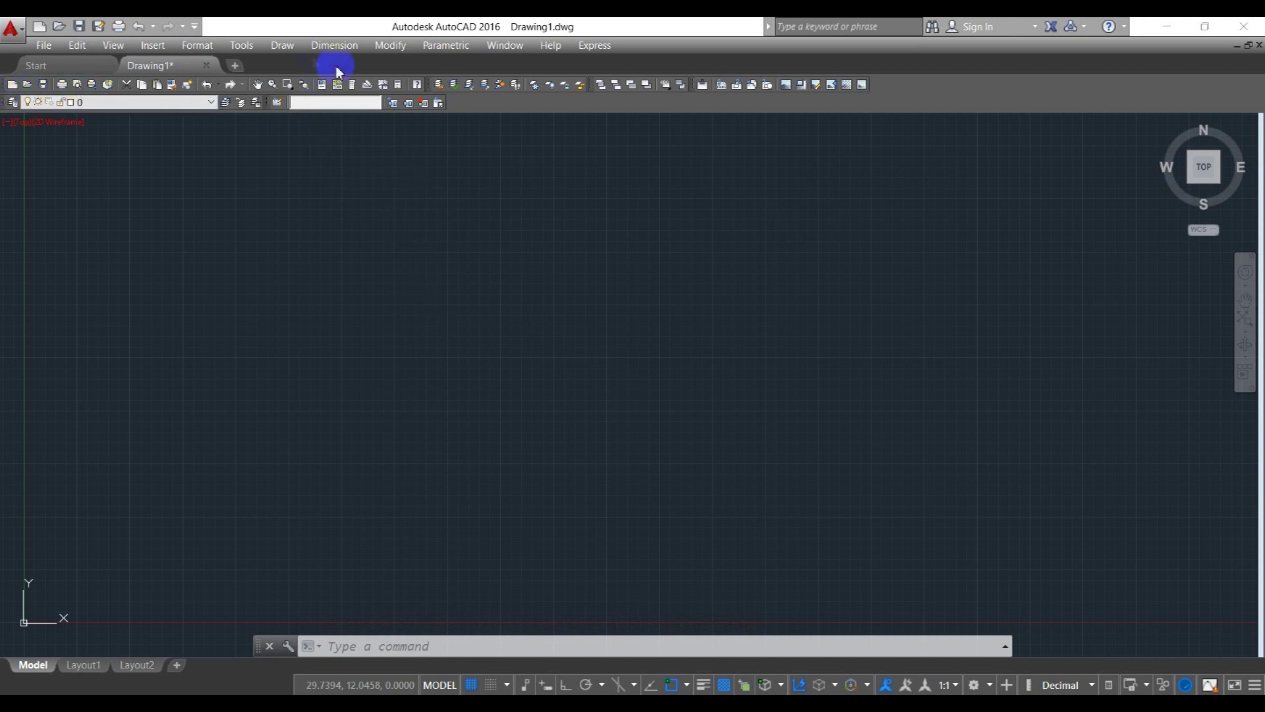
{"action": "left_click", "coordinate": [241, 46]}
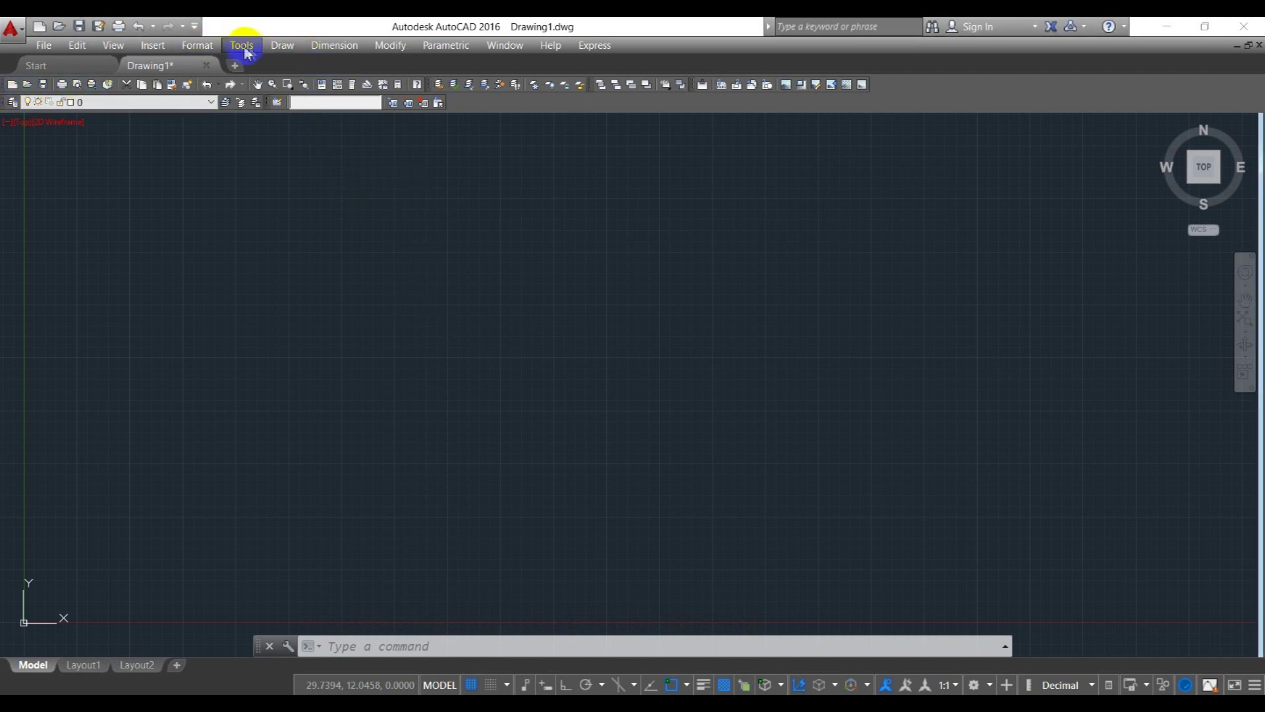
- Save the current layout via Tools > Workspaces > Save Current As as 'Classic Mode Example'
{"action": "mouse_move", "coordinate": [257, 68]}
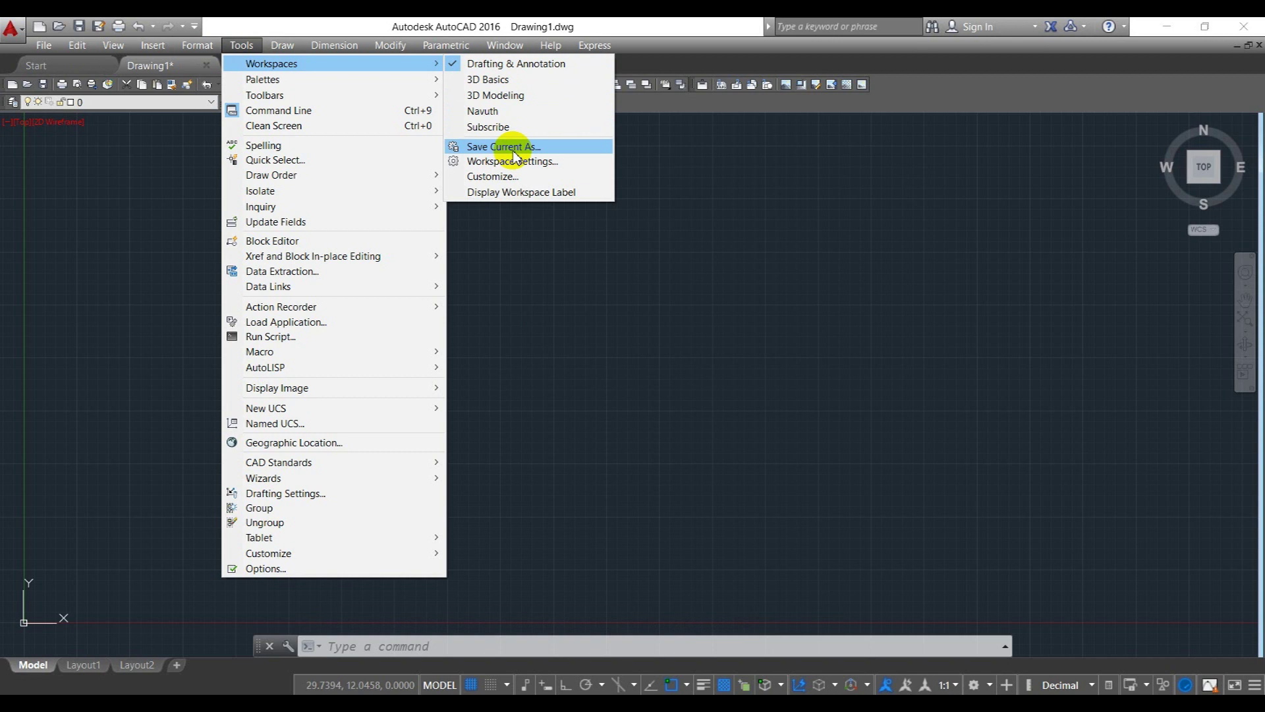
{"action": "left_click", "coordinate": [515, 154]}
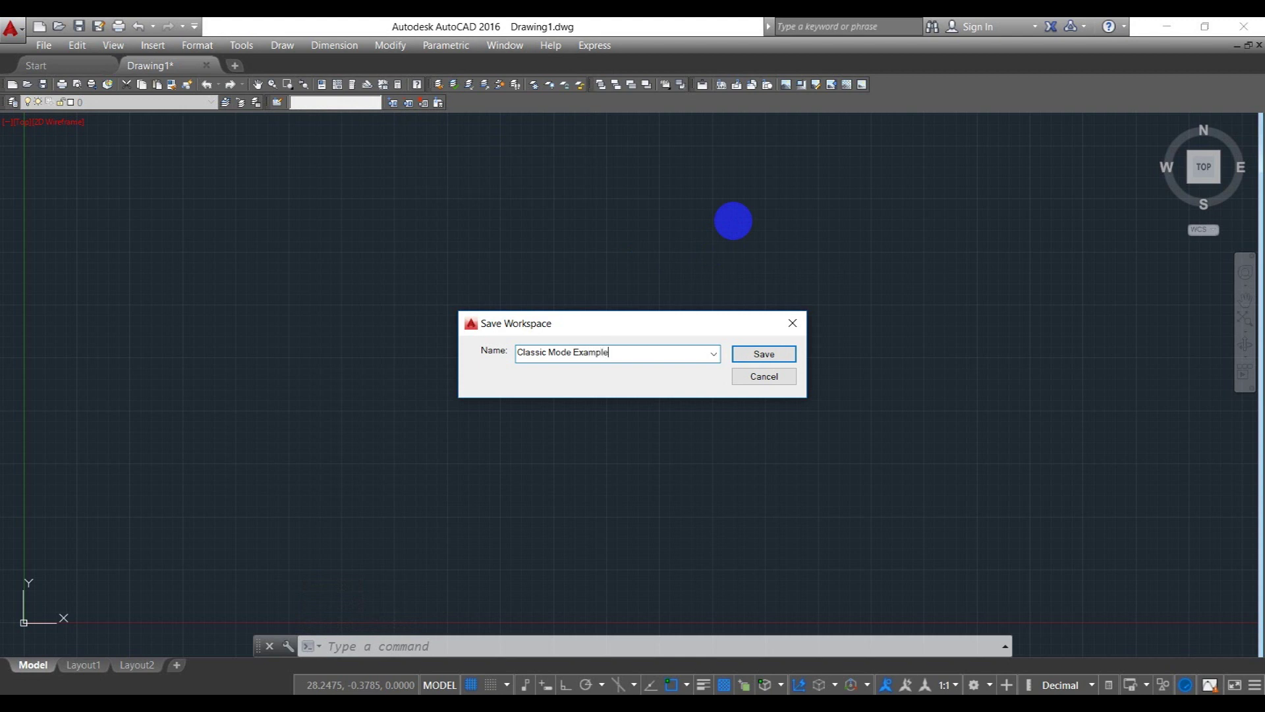
{"action": "left_click", "coordinate": [769, 352]}
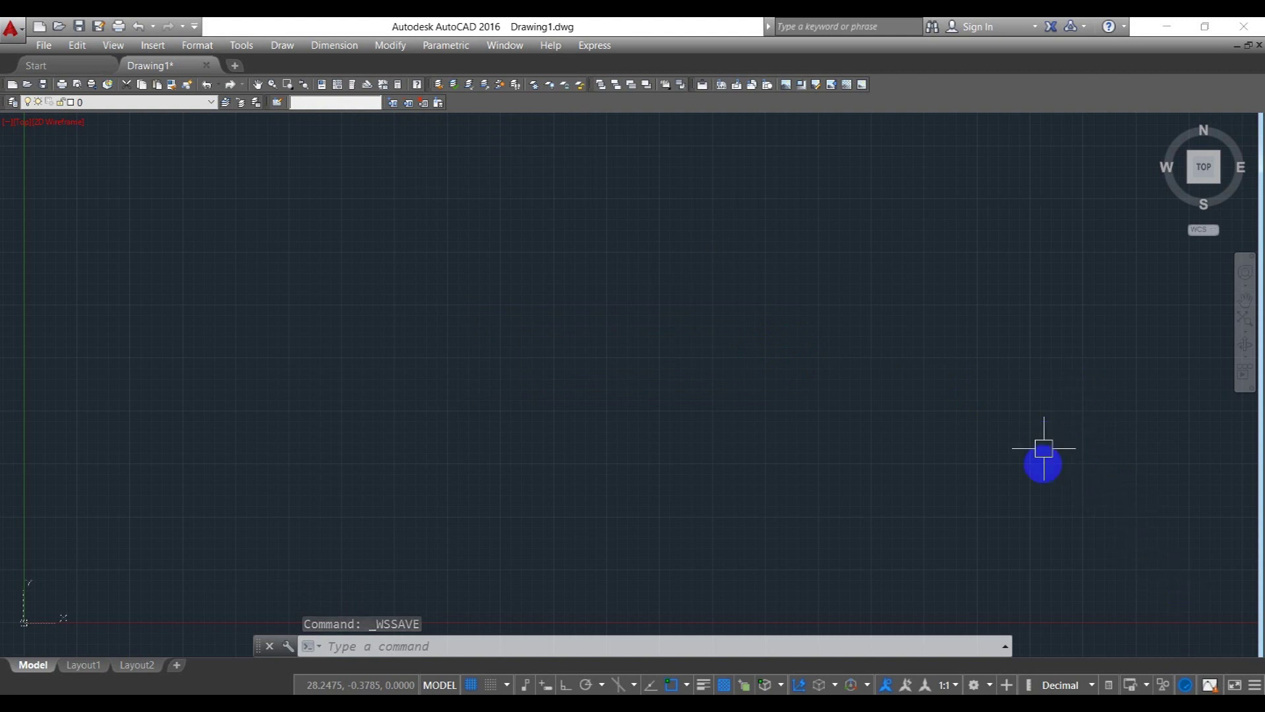
- Switch to Drafting & Annotation, close its Design Feed palette, then switch back to Classic Mode Example
{"action": "left_click", "coordinate": [993, 686]}
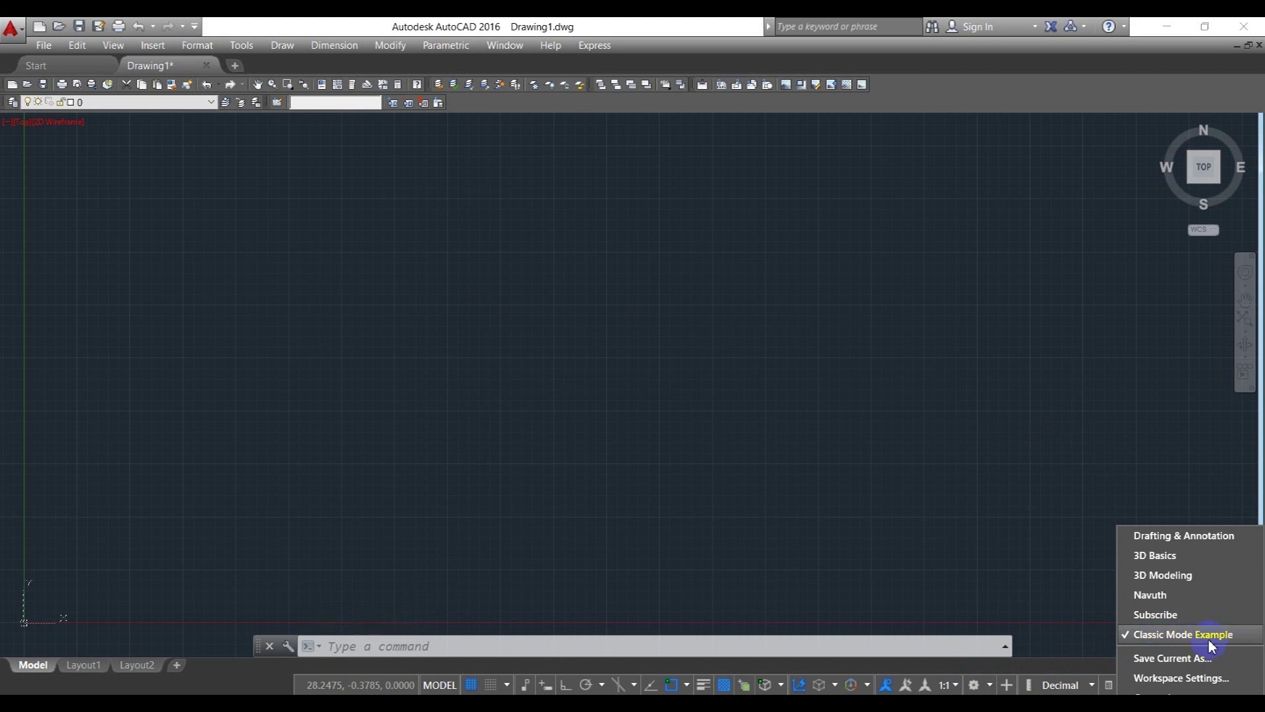
{"action": "left_click", "coordinate": [1193, 539]}
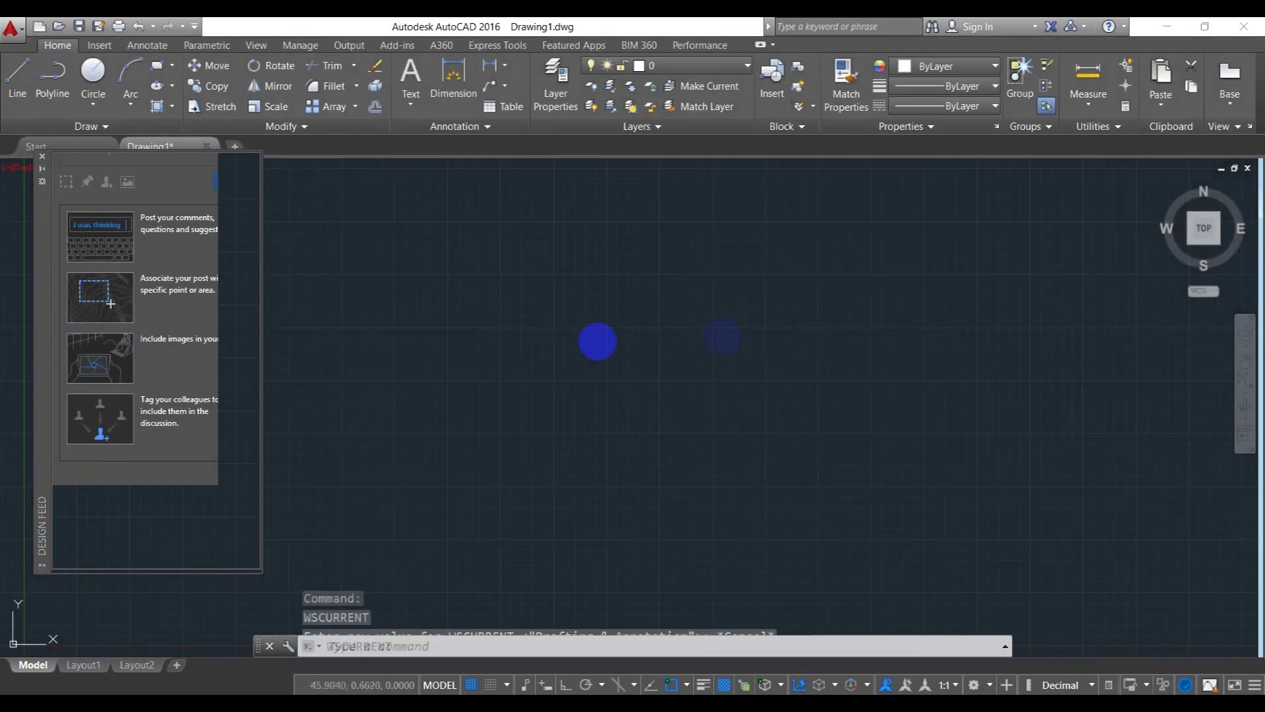
{"action": "left_click", "coordinate": [42, 156]}
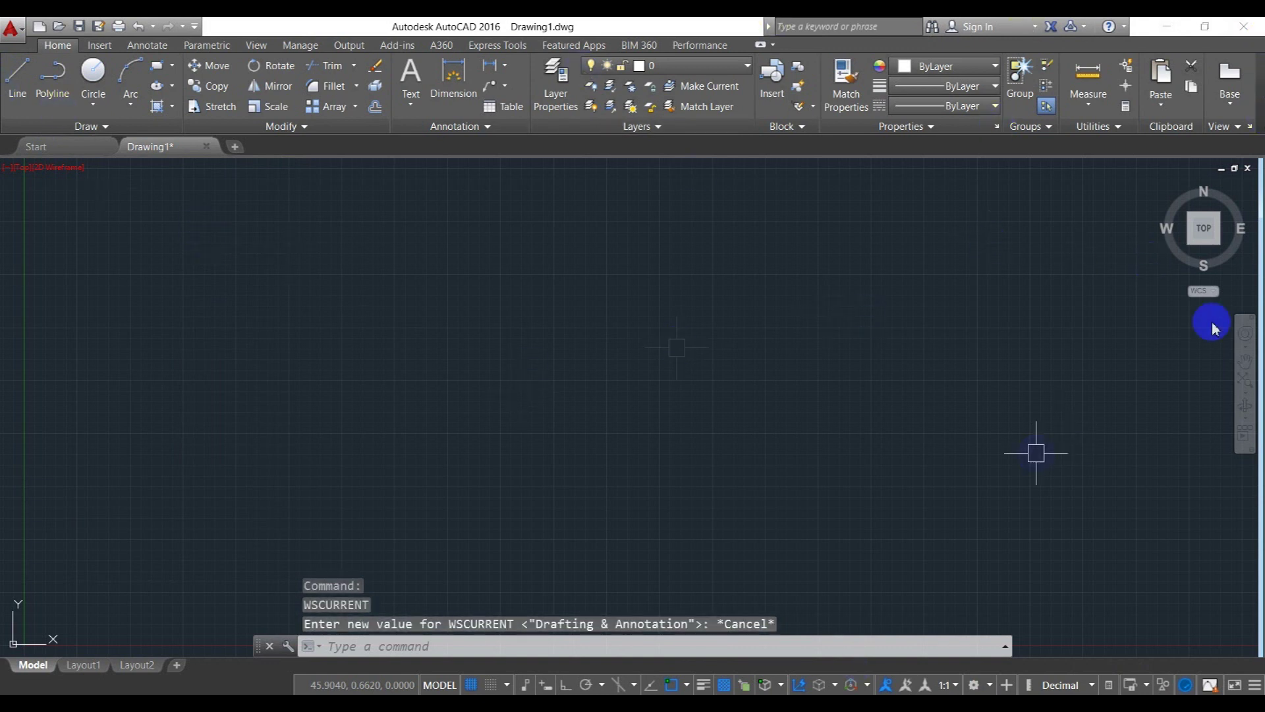
{"action": "left_click", "coordinate": [990, 685]}
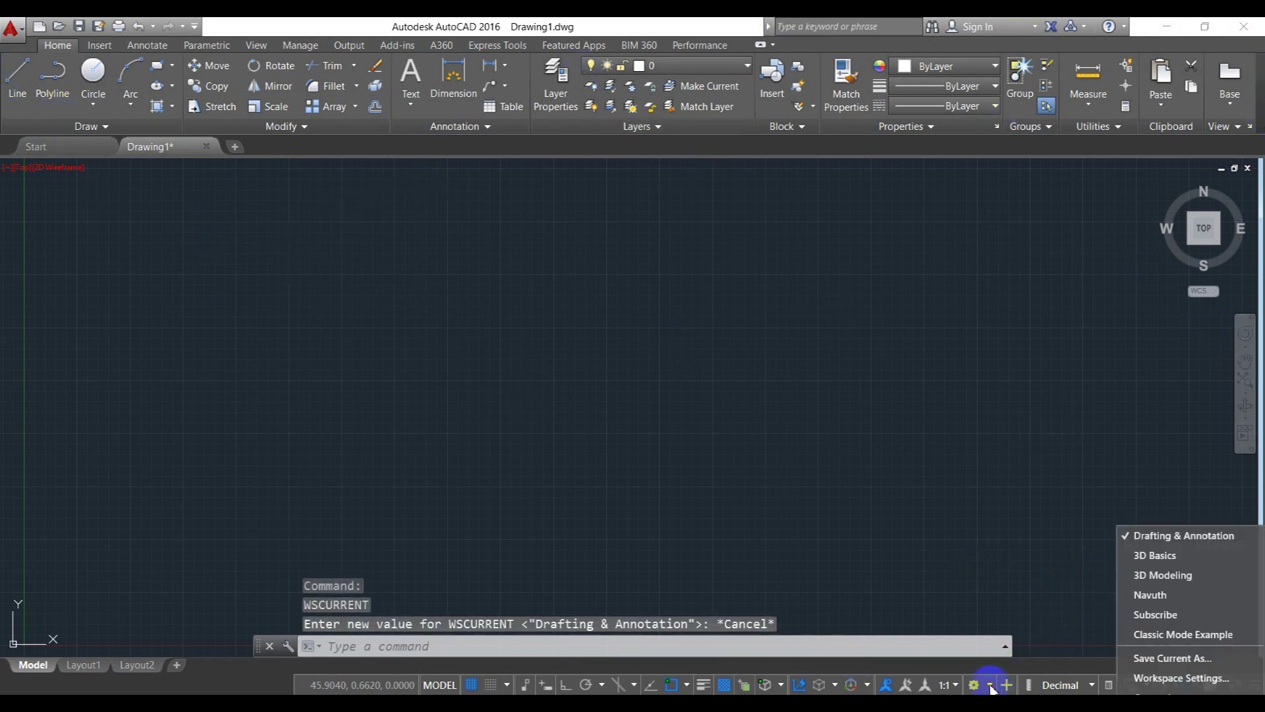
{"action": "left_click", "coordinate": [1161, 635]}
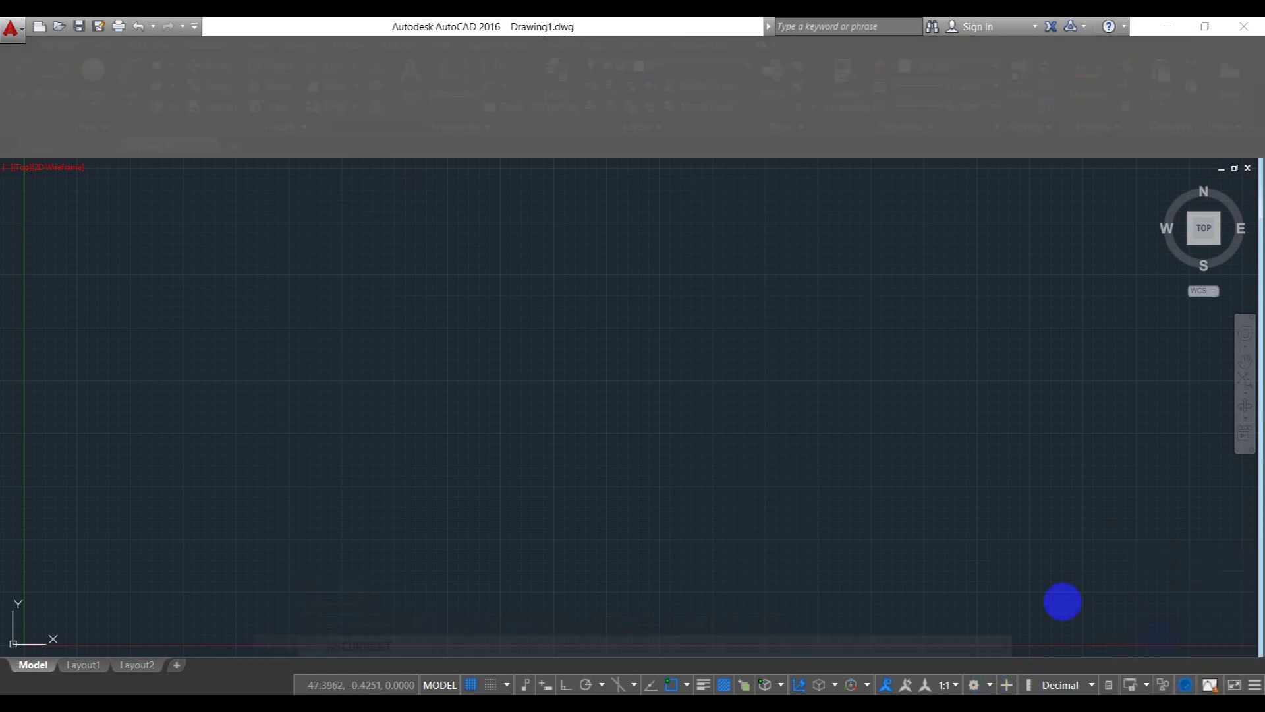